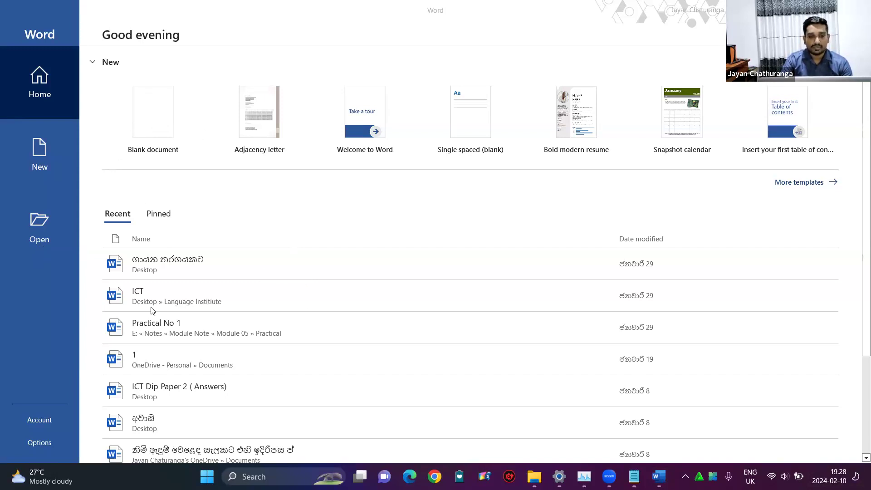
click(36, 348)
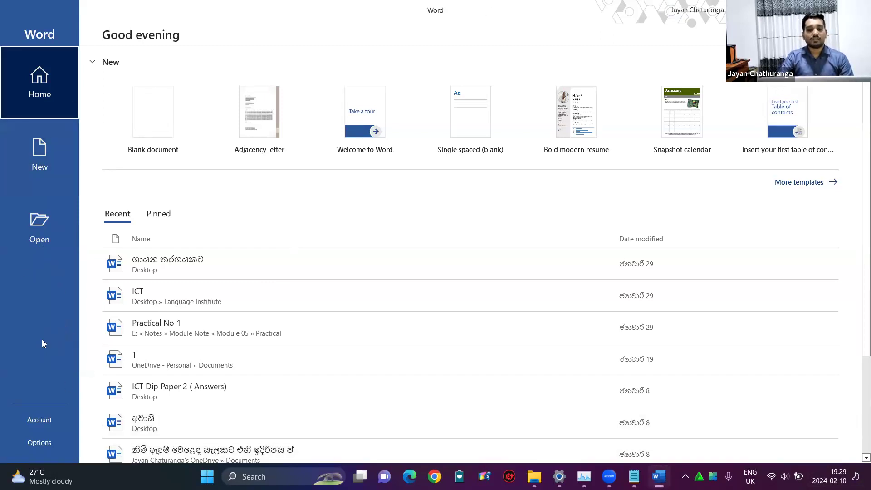
click(38, 243)
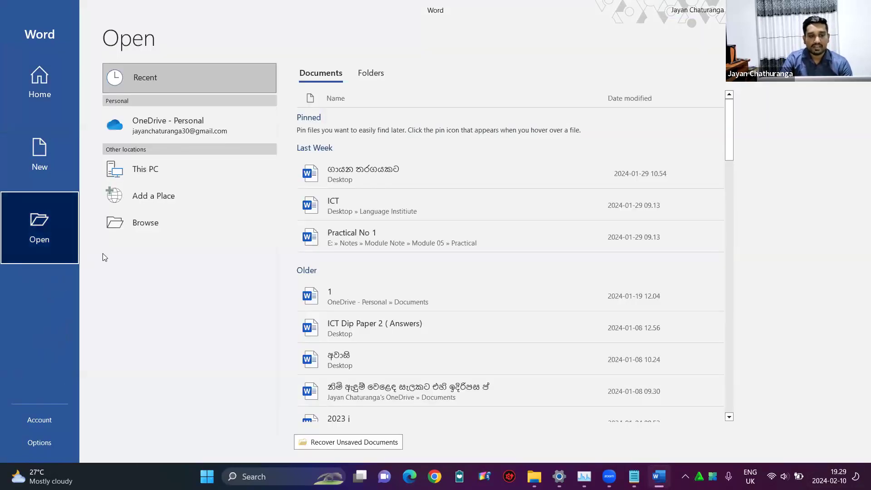
click(159, 221)
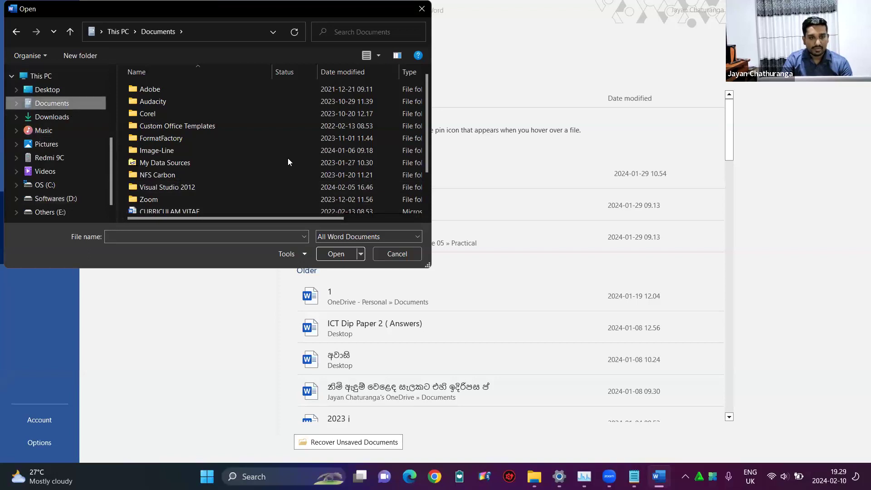
scroll(218, 191, down, 1)
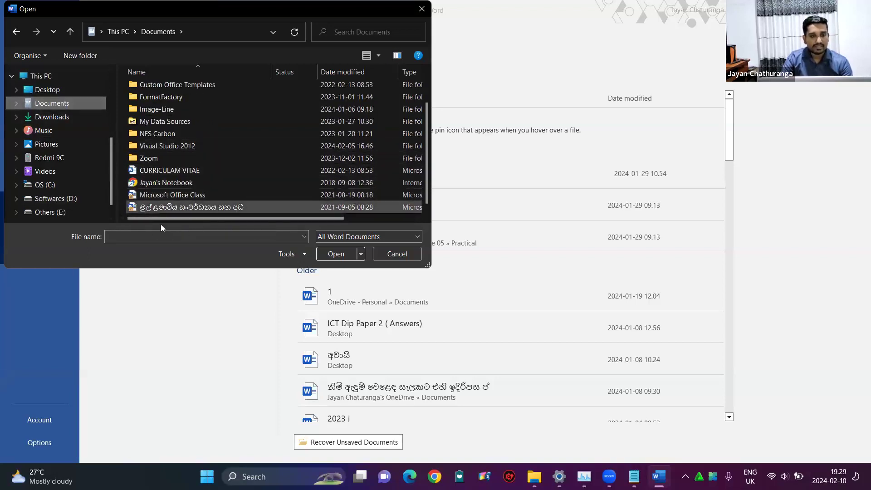
click(168, 170)
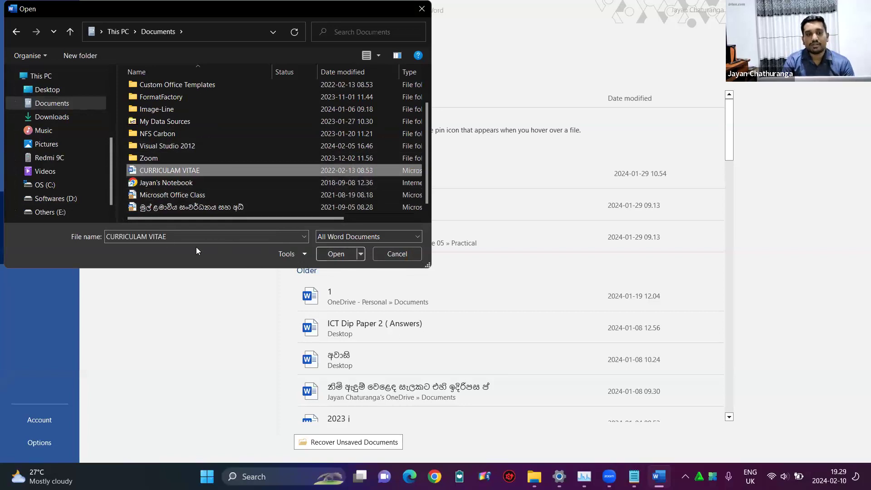
click(397, 253)
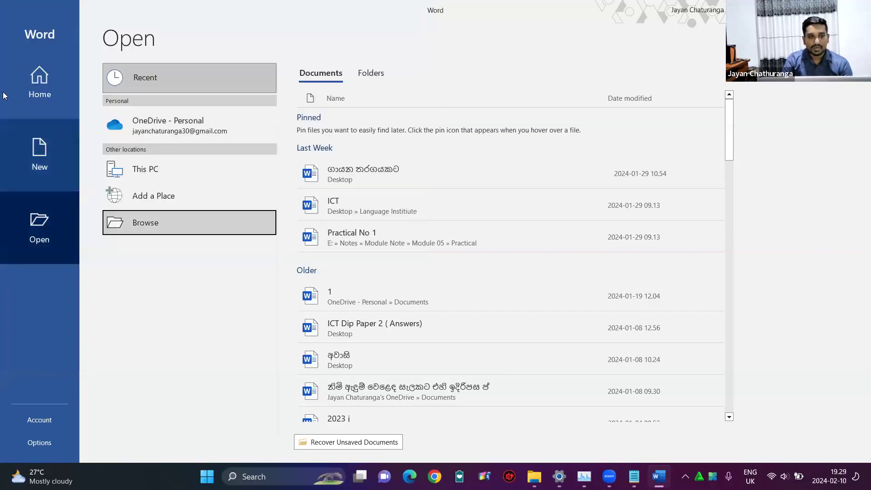
click(56, 326)
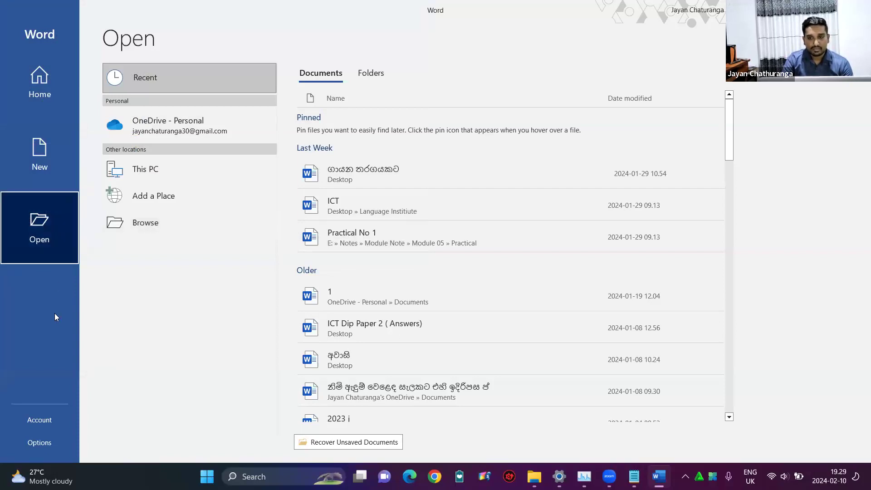
- Create a new blank document and show its page at 100% zoom
click(47, 175)
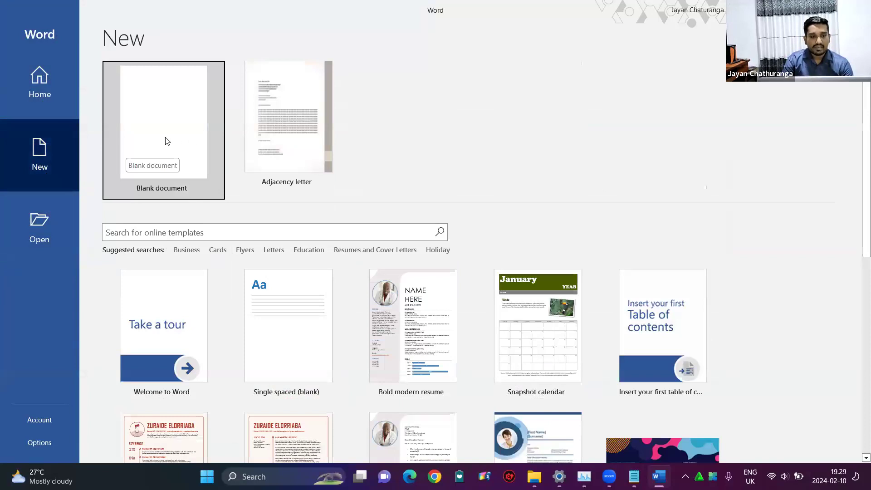
click(166, 141)
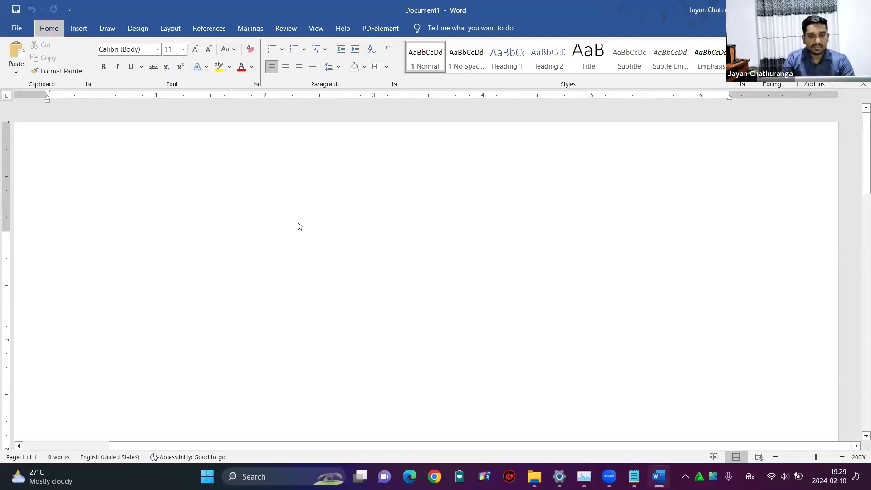
scroll(299, 223, down, 10)
key(alt)
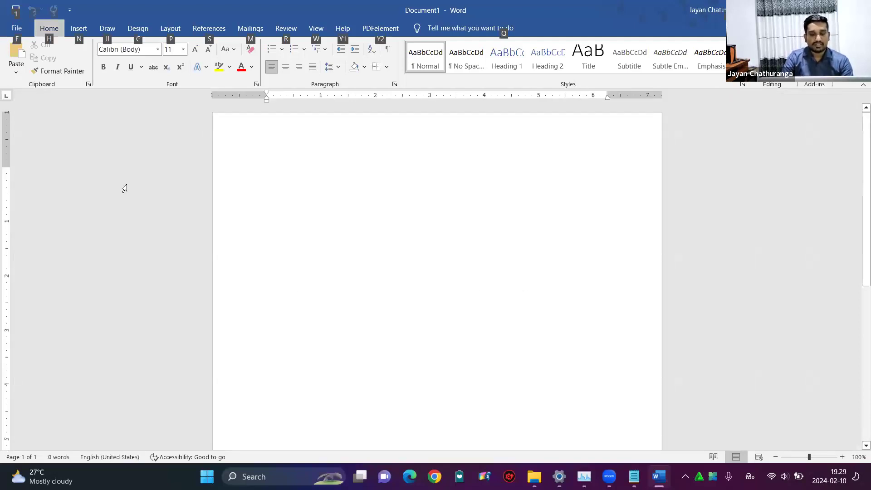
key(alt)
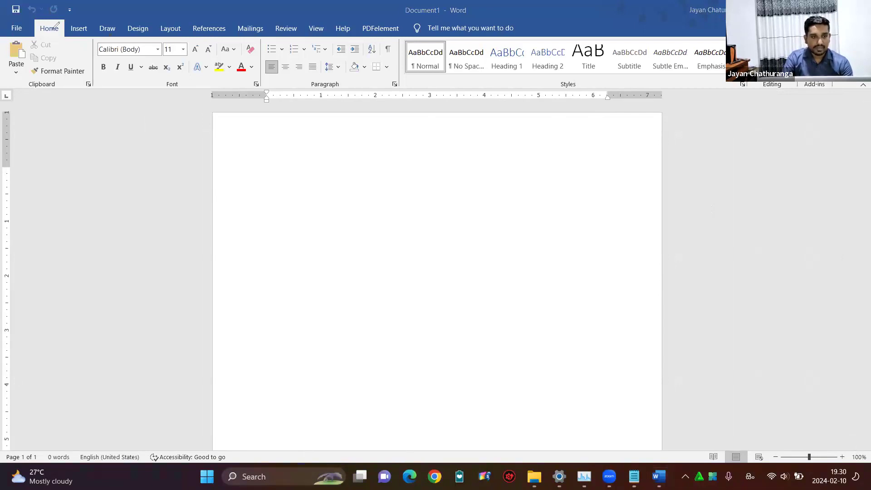
mouse_move(40, 41)
mouse_down()
mouse_move(77, 48)
mouse_move(267, 38)
mouse_up()
drag(192, 43, 221, 40)
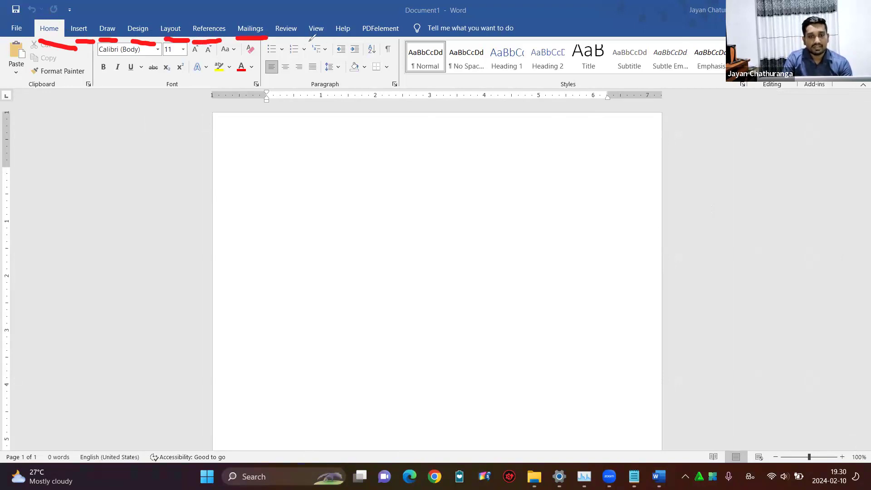
drag(310, 43, 333, 40)
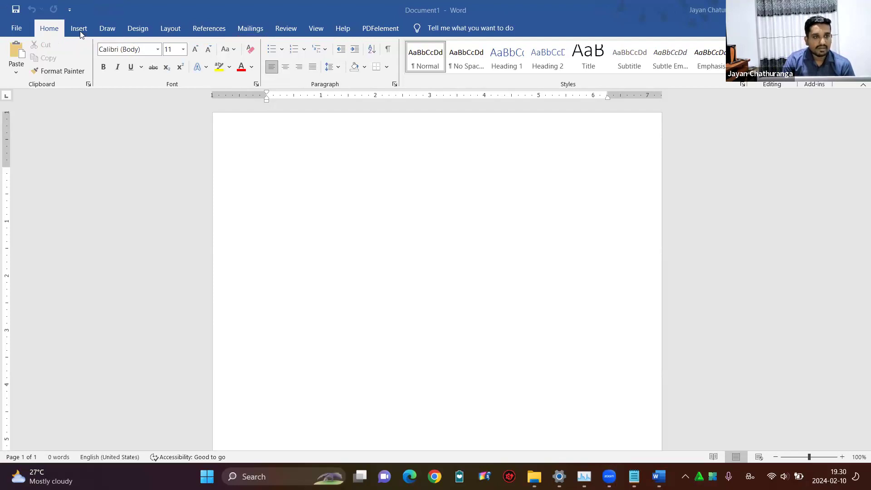
click(20, 35)
click(16, 33)
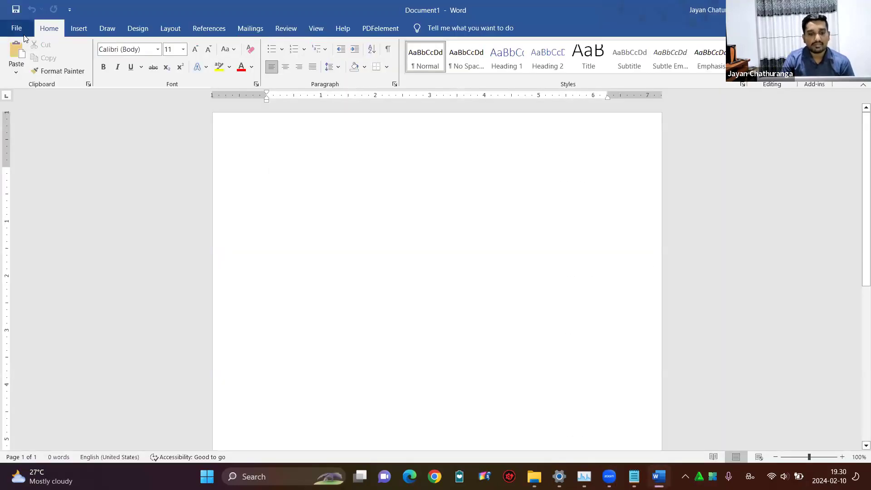
click(71, 34)
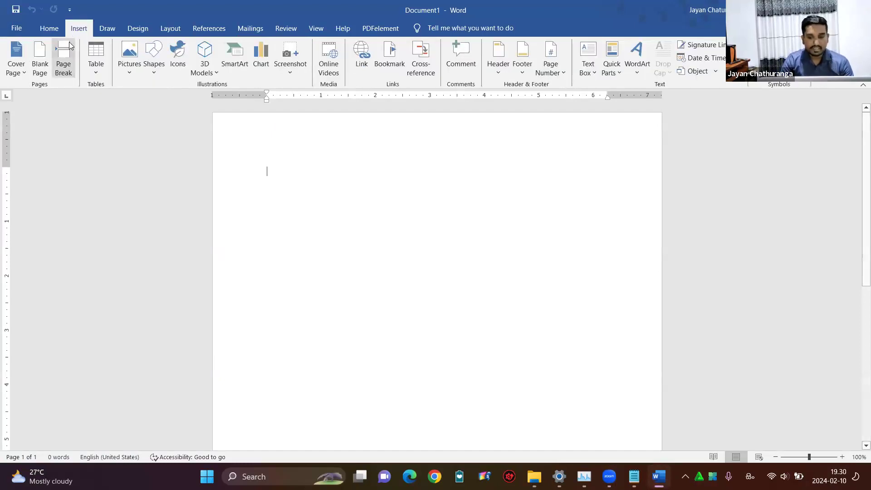
click(107, 29)
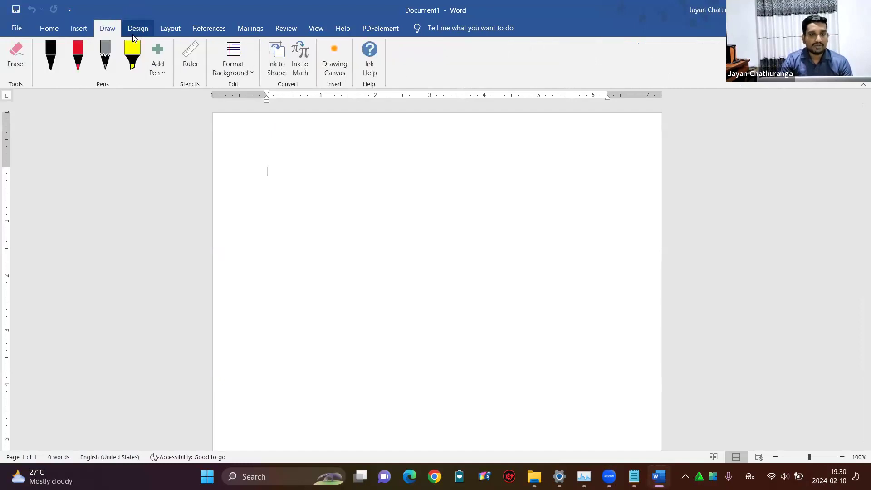
click(138, 29)
click(169, 30)
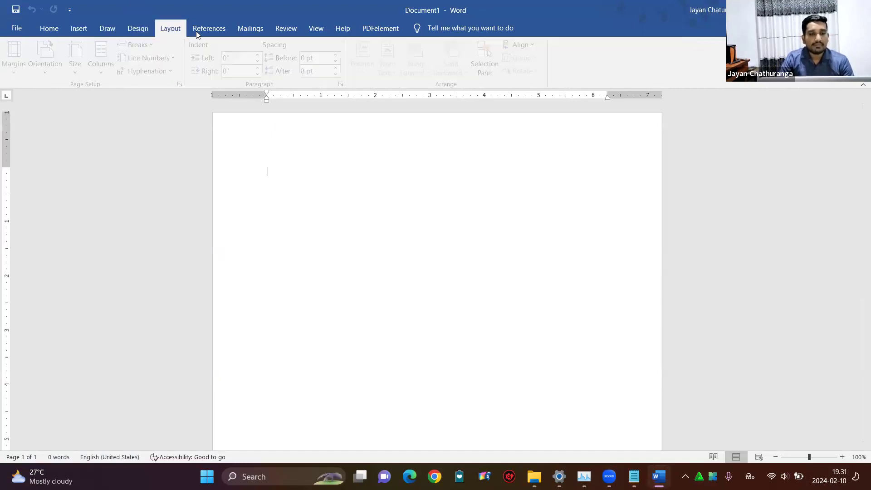
click(248, 29)
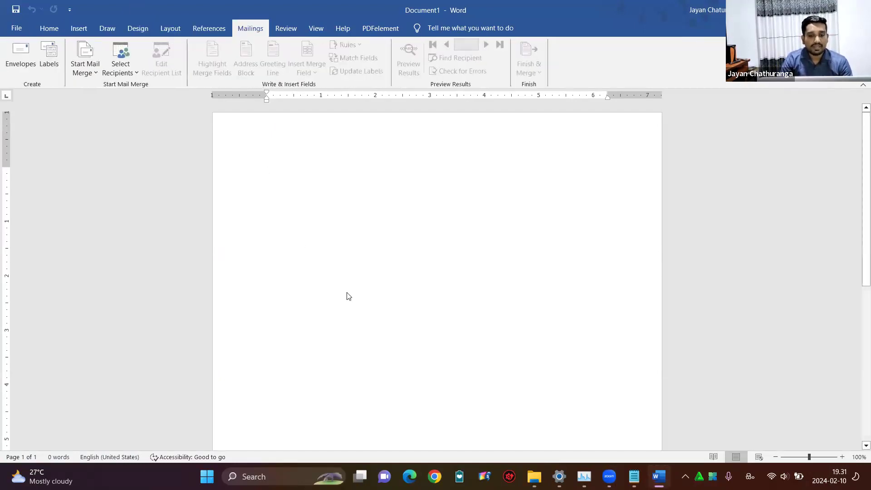
- Switch the input language back to English and enter the word TABS on the first line
key(alt+shift)
text(බේ)
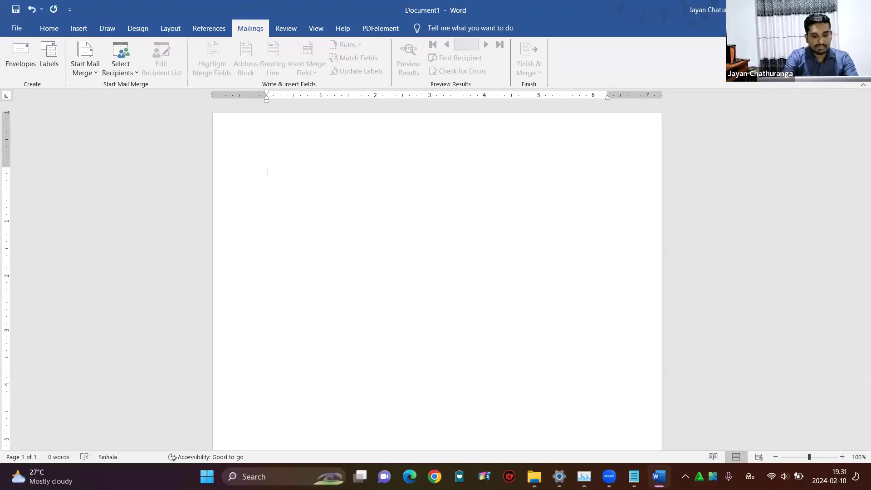
key(super+space)
key(super+space)
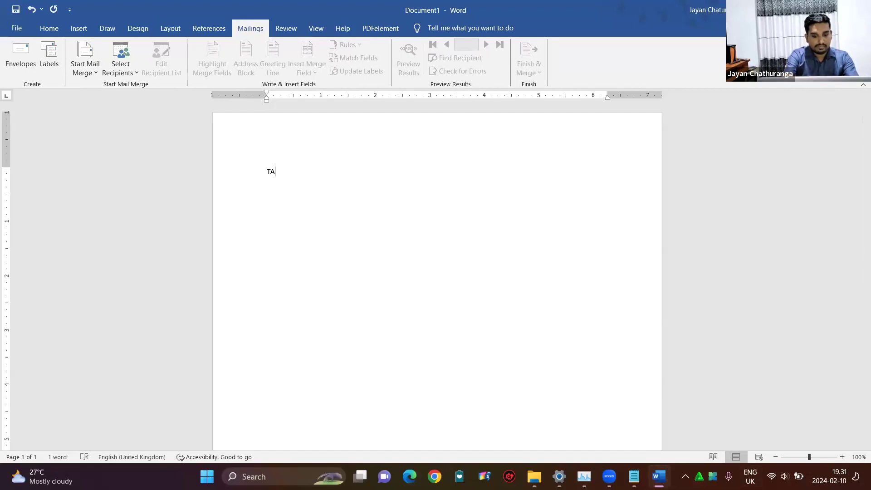
text(S)
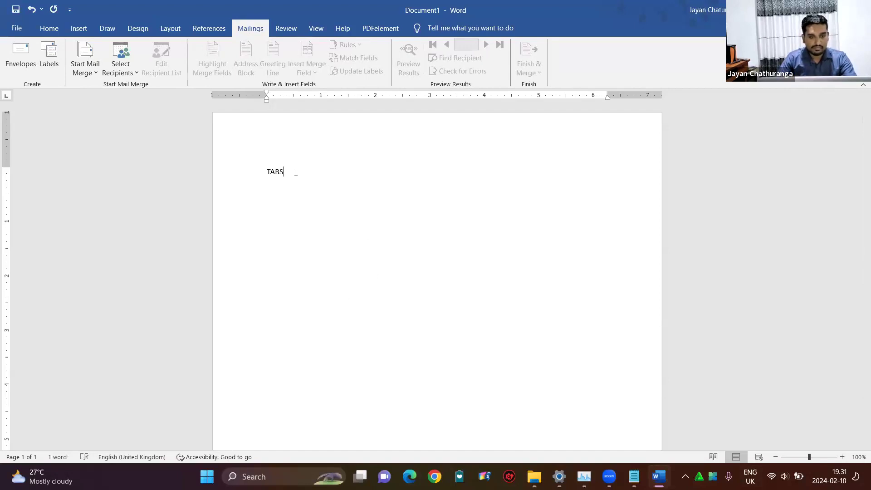
- Set the font size of the word TABS to 72
click(229, 172)
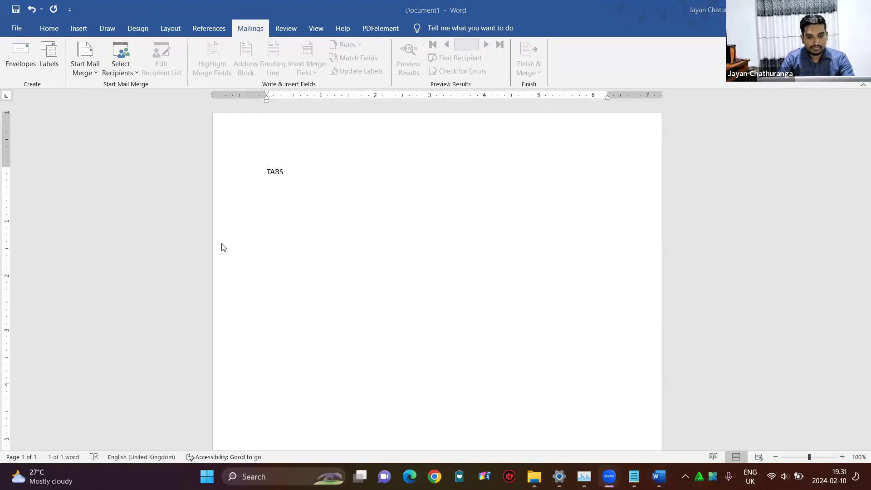
drag(266, 175, 288, 167)
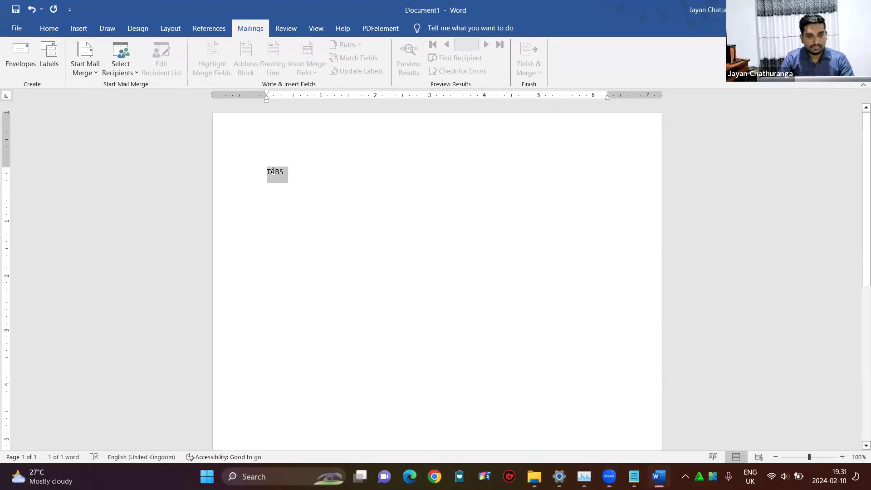
click(272, 170)
click(253, 172)
scroll(253, 171, up, 11)
scroll(245, 195, up, 3)
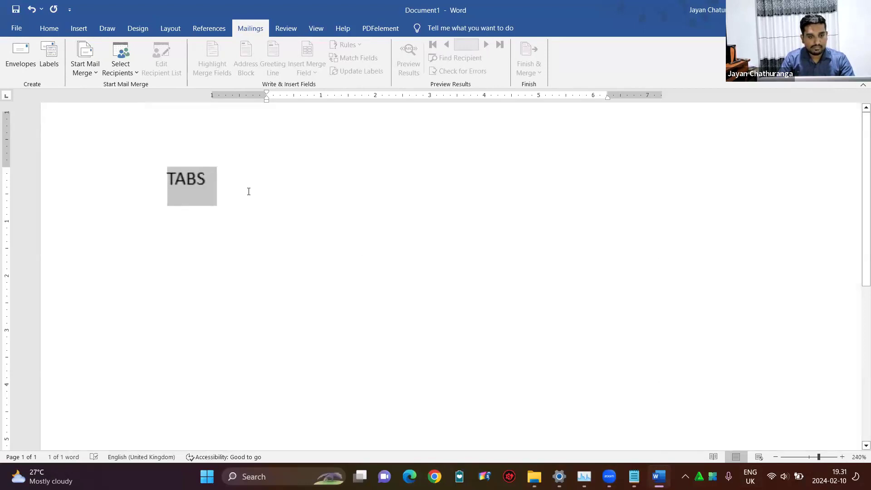
scroll(217, 203, down, 1)
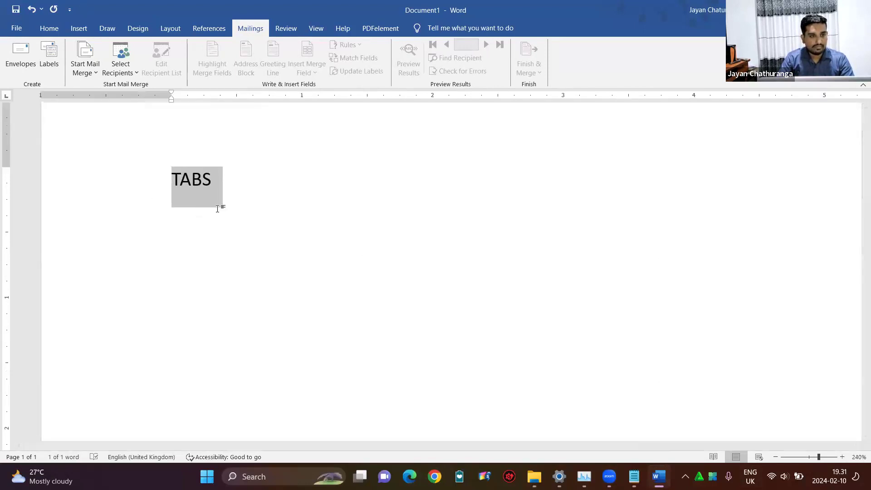
click(221, 221)
scroll(273, 162, down, 12)
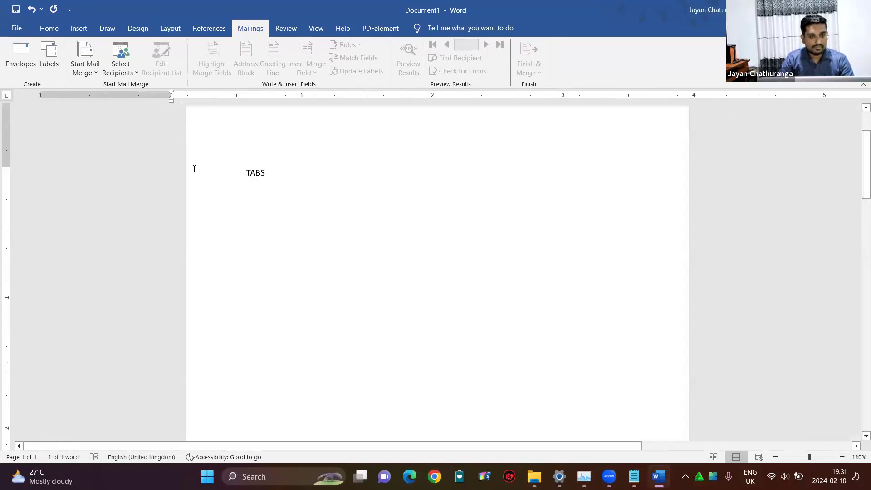
double_click(265, 172)
click(49, 29)
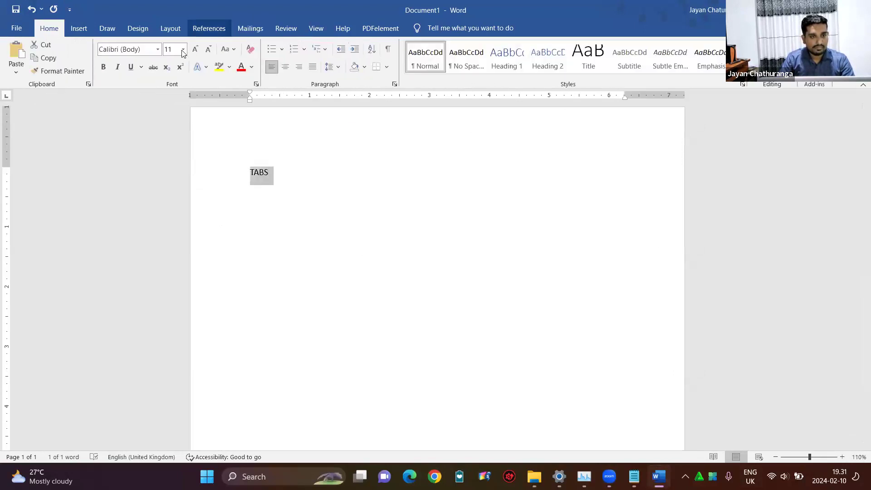
click(183, 49)
click(170, 226)
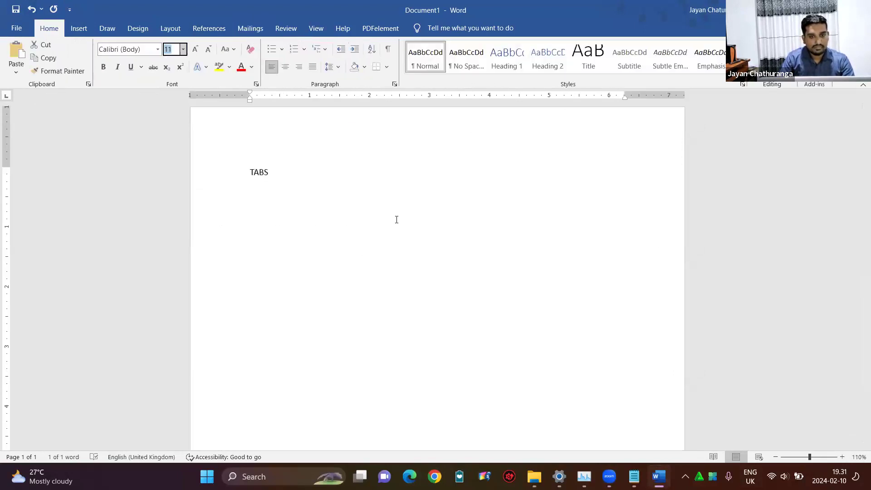
click(305, 376)
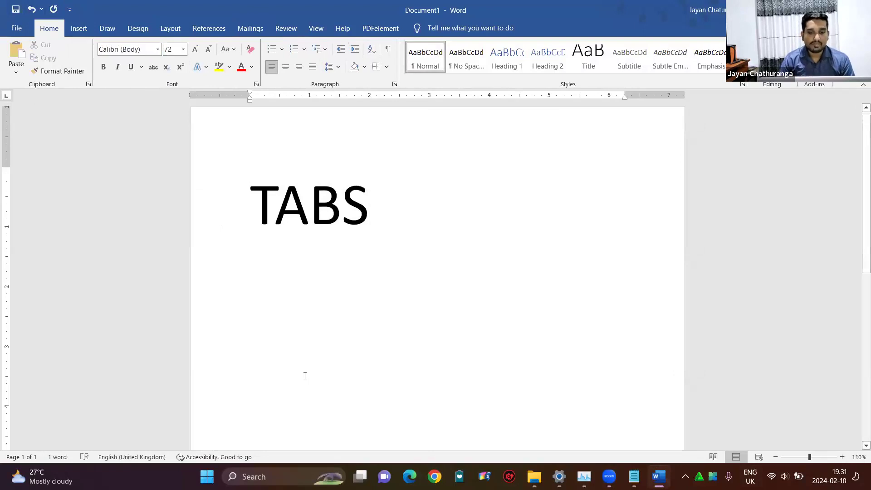
mouse_move(206, 37)
mouse_down()
mouse_move(334, 185)
mouse_move(202, 36)
mouse_move(220, 49)
mouse_up()
mouse_move(338, 184)
mouse_down()
mouse_move(296, 36)
mouse_move(313, 51)
mouse_up()
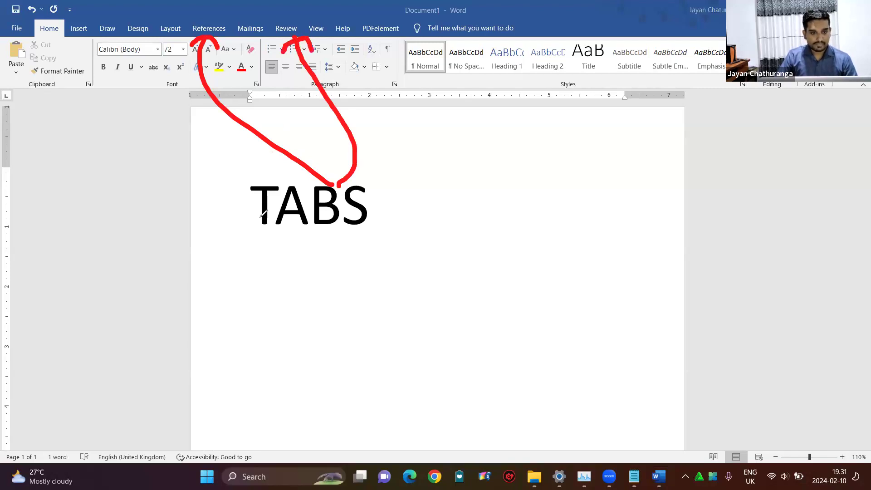
mouse_move(262, 218)
mouse_down()
mouse_move(74, 99)
mouse_move(66, 35)
mouse_move(78, 42)
mouse_up()
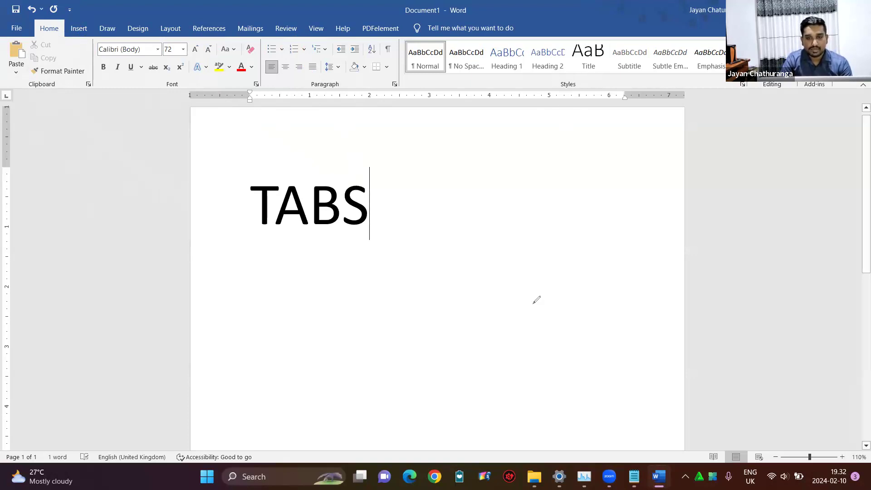
mouse_move(578, 59)
mouse_down()
mouse_move(567, 109)
mouse_move(550, 86)
mouse_up()
mouse_move(292, 99)
mouse_down()
mouse_move(328, 73)
mouse_move(313, 106)
mouse_move(295, 93)
mouse_up()
mouse_move(168, 65)
mouse_down()
mouse_move(200, 91)
mouse_move(146, 85)
mouse_up()
mouse_move(38, 99)
mouse_down()
mouse_move(77, 64)
mouse_move(16, 76)
mouse_move(10, 103)
mouse_up()
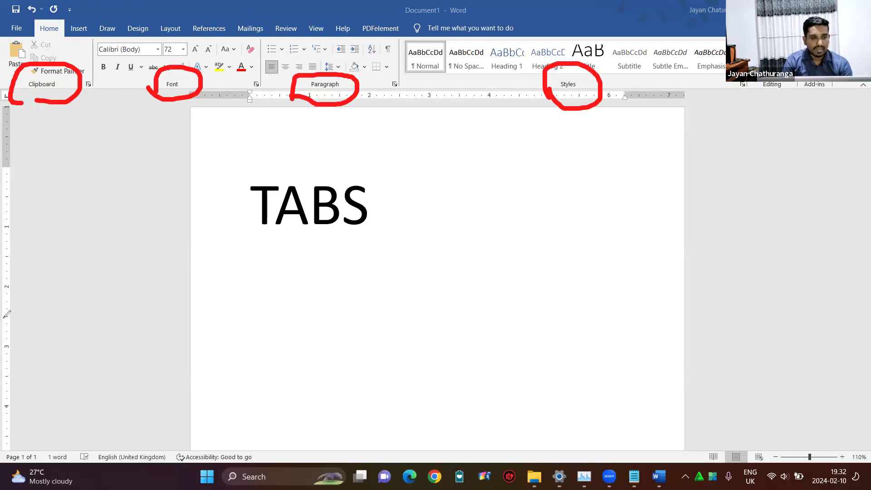
key(e)
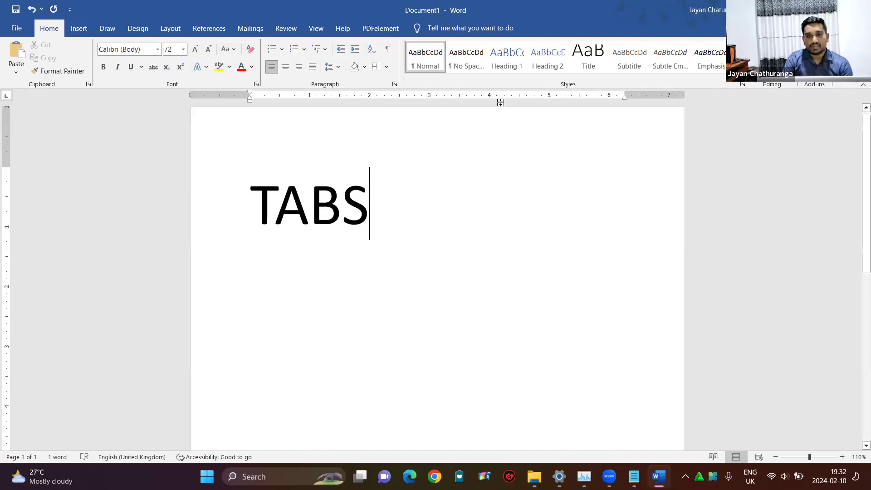
click(77, 29)
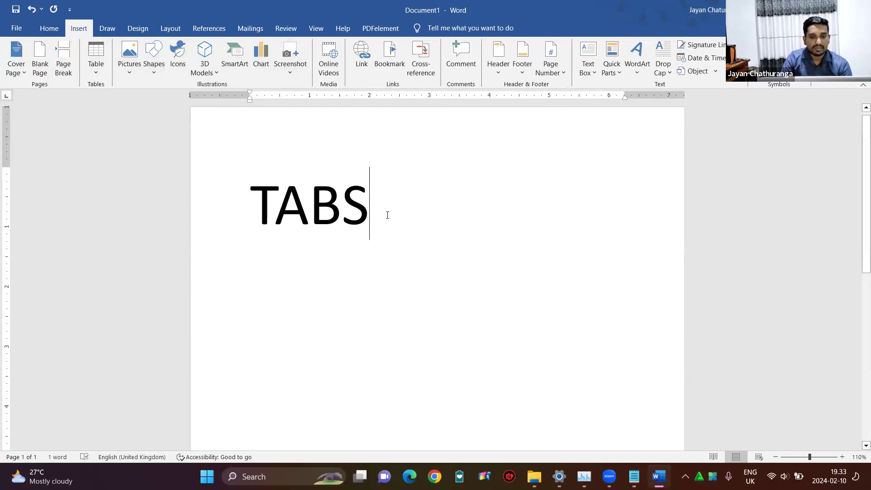
- Add the word Groups on a new line below TABS
key(Return)
text(G)
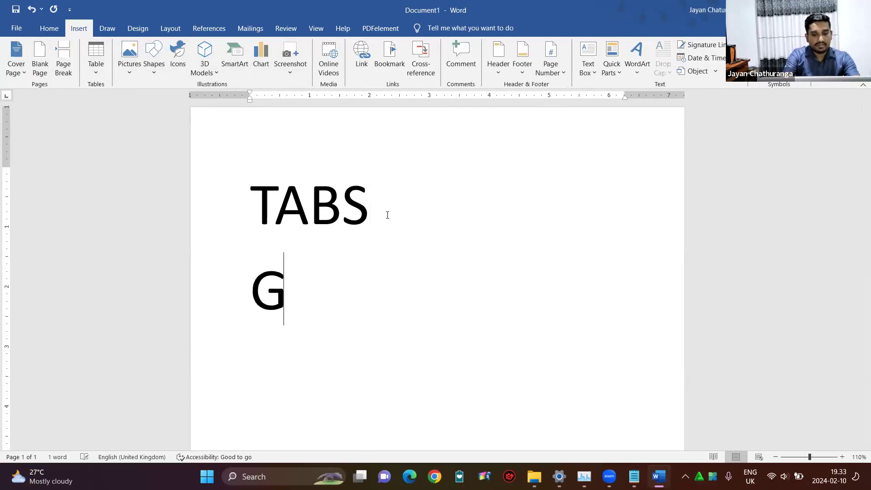
text(rou)
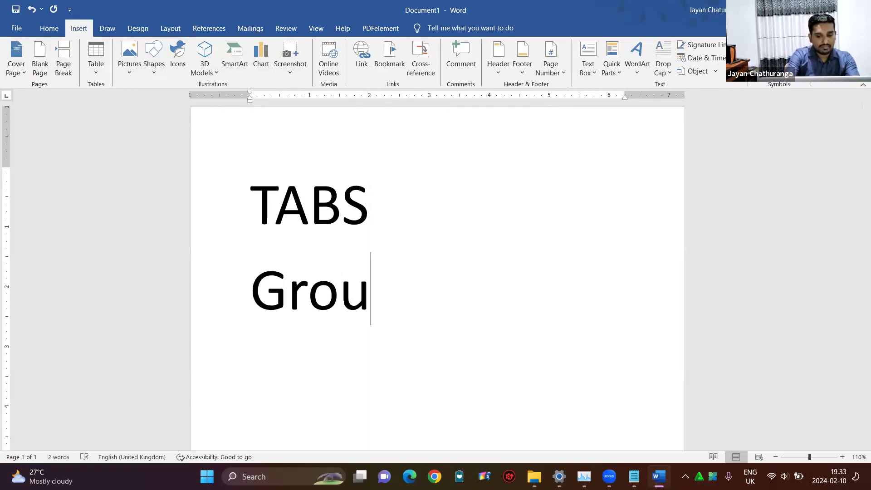
text(s)
key(BackSpace)
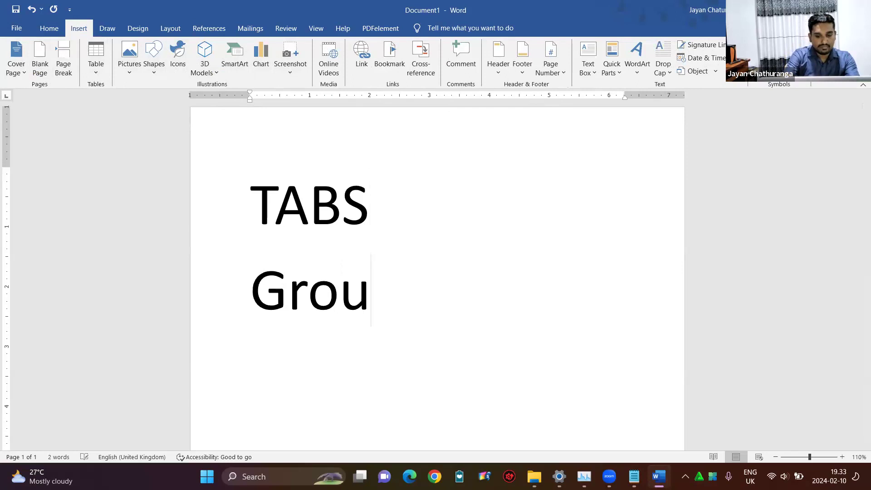
text(ps)
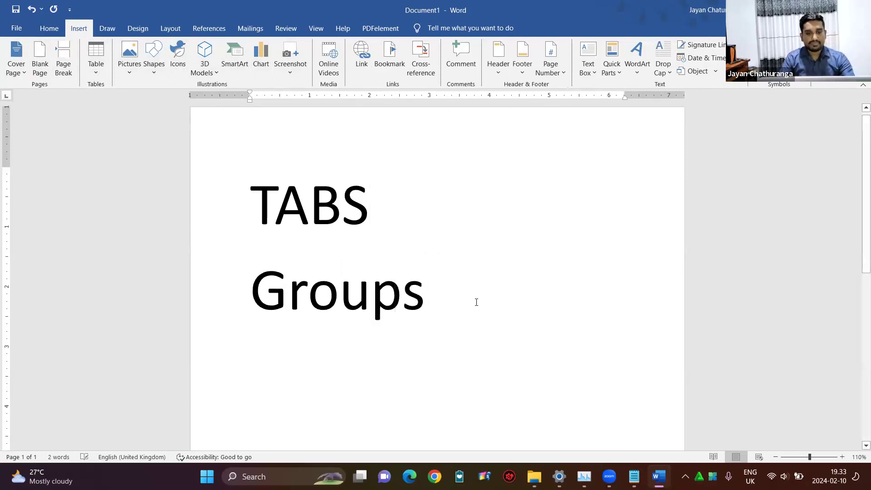
- Draw red annotation arrows from Groups to the ribbon's group names and from TABS to the tab row, and clear them
mouse_move(258, 300)
mouse_down()
mouse_move(137, 230)
mouse_move(192, 89)
mouse_move(166, 90)
mouse_move(193, 91)
mouse_up()
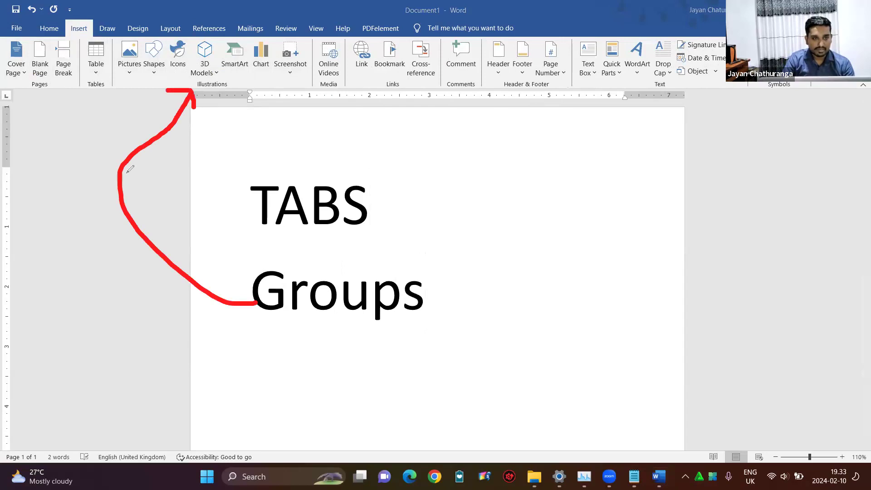
mouse_move(425, 290)
mouse_down()
mouse_move(454, 223)
mouse_move(472, 96)
mouse_up()
drag(496, 127, 454, 115)
mouse_move(385, 311)
mouse_down()
mouse_move(568, 190)
mouse_move(560, 96)
mouse_move(545, 87)
mouse_move(559, 89)
mouse_up()
click(314, 213)
mouse_move(272, 124)
mouse_down()
mouse_move(286, 28)
mouse_move(296, 47)
mouse_up()
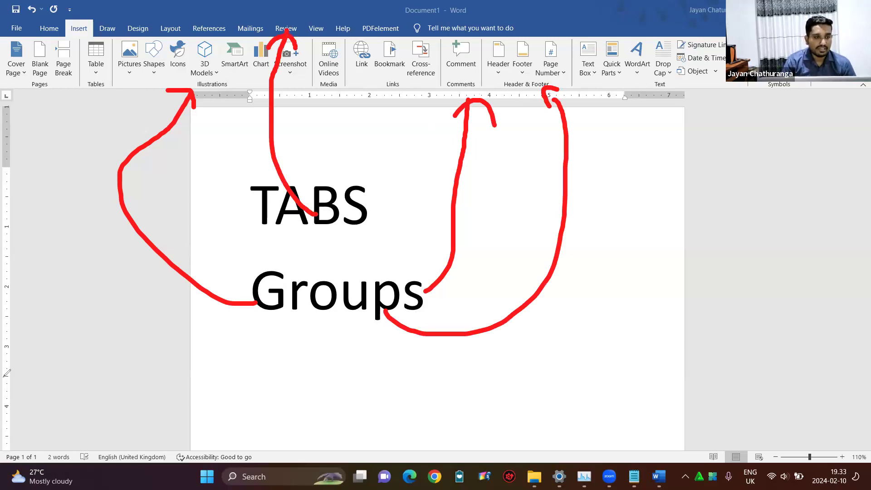
key(Escape)
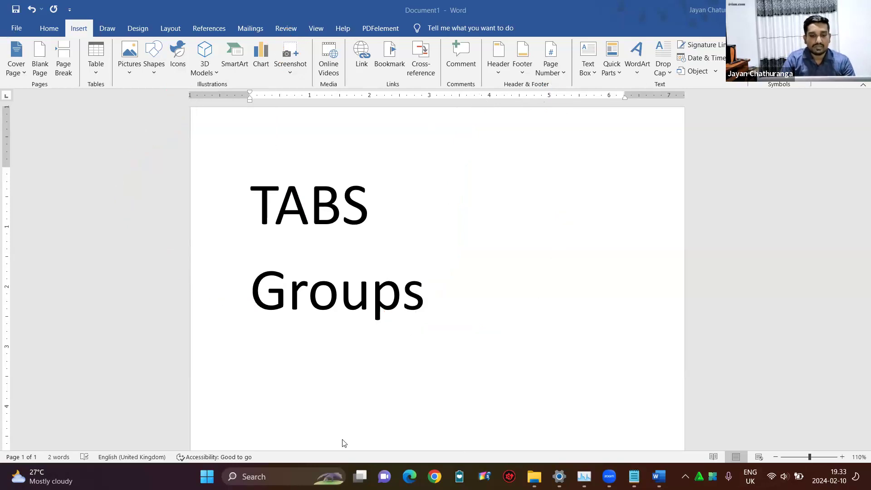
- Return to the document and zoom out to 50% to view the whole page
click(561, 327)
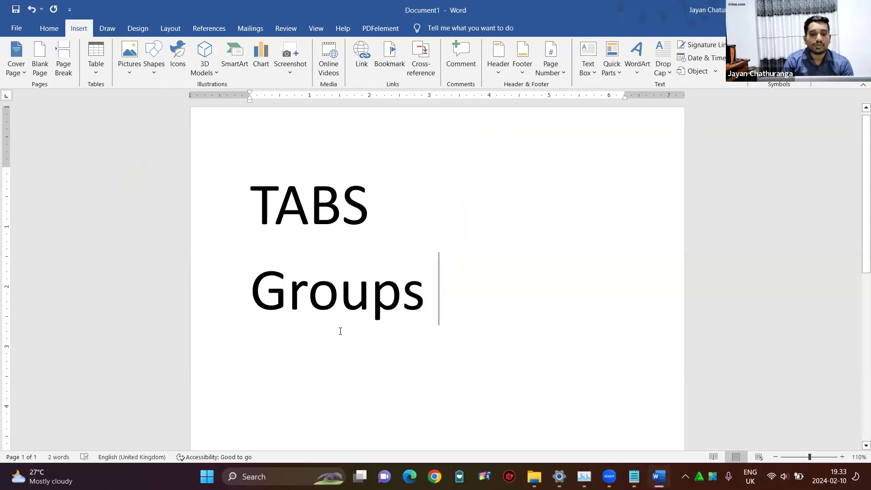
ctrl+scroll(466, 312, down, 4)
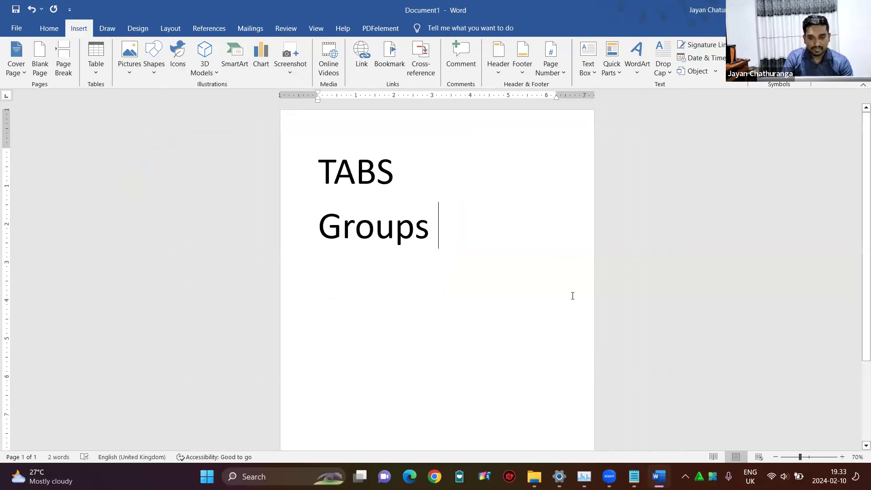
scroll(571, 295, down, 1)
scroll(547, 283, down, 2)
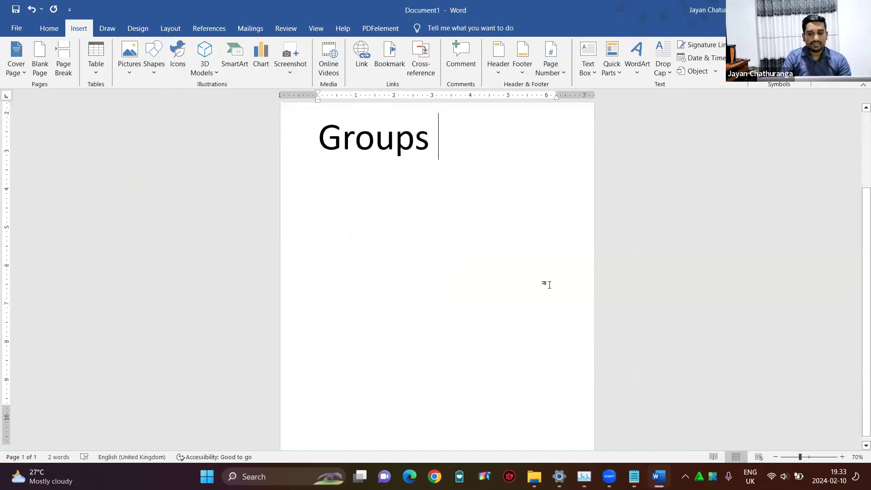
ctrl+scroll(565, 321, down, 2)
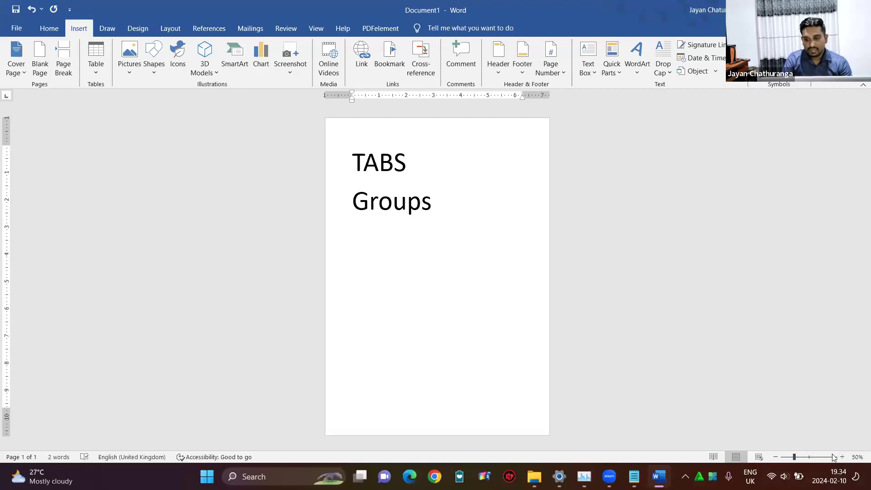
- Zoom the page in to 100% in steps, reduce it to 80%, and return it to 100%
click(847, 456)
click(847, 456)
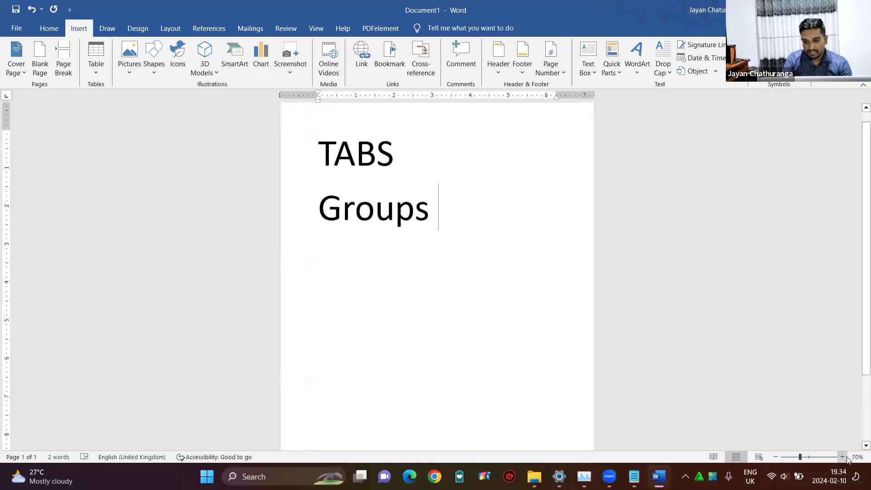
click(846, 457)
click(846, 457)
click(847, 458)
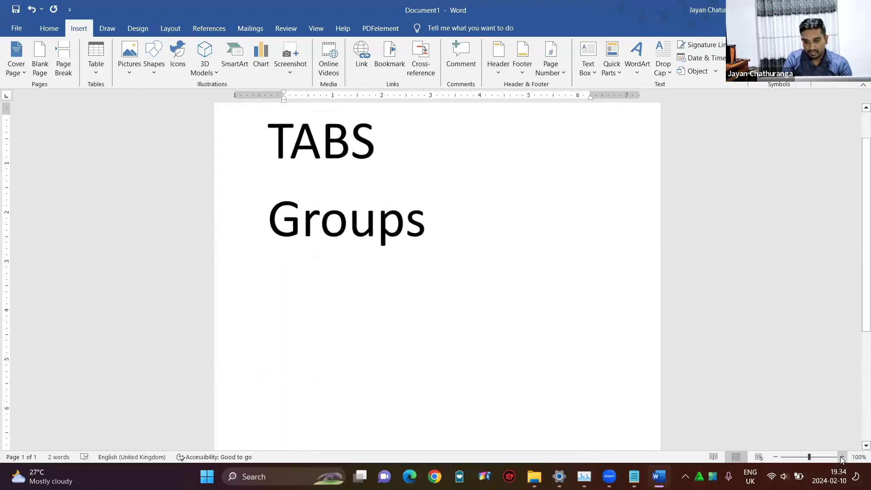
click(776, 457)
click(776, 457)
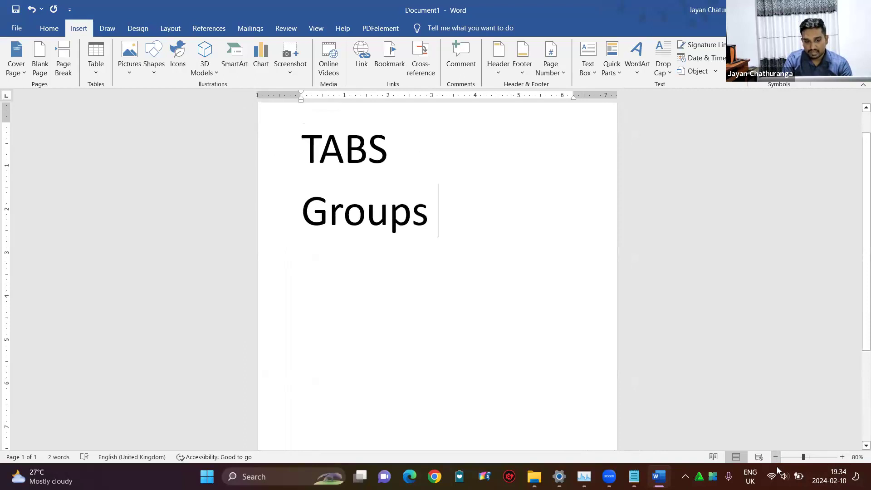
click(840, 459)
click(840, 459)
click(841, 458)
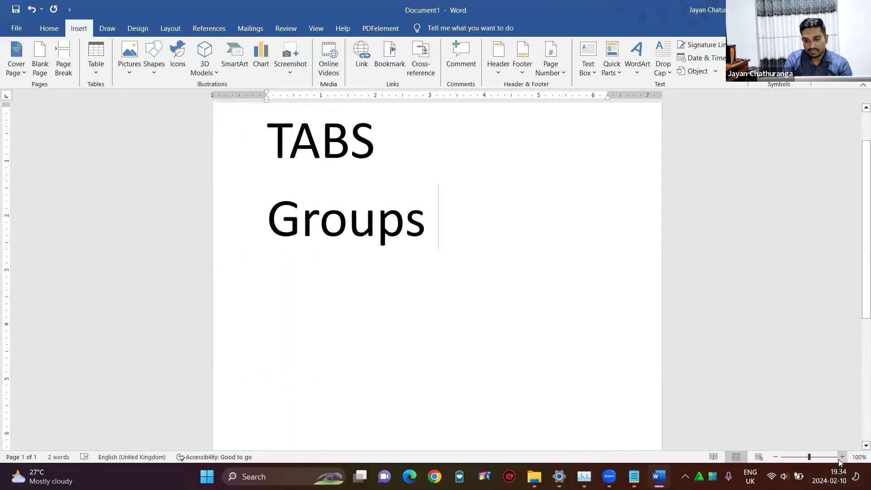
- Magnify the page to 449% and bring the zoom back to 100%
click(775, 457)
click(775, 457)
click(775, 457)
click(835, 459)
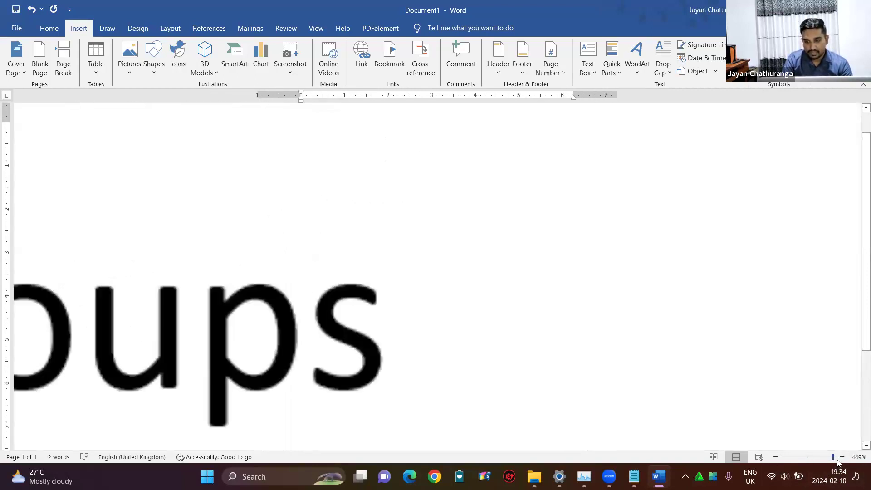
click(807, 458)
drag(807, 458, 810, 456)
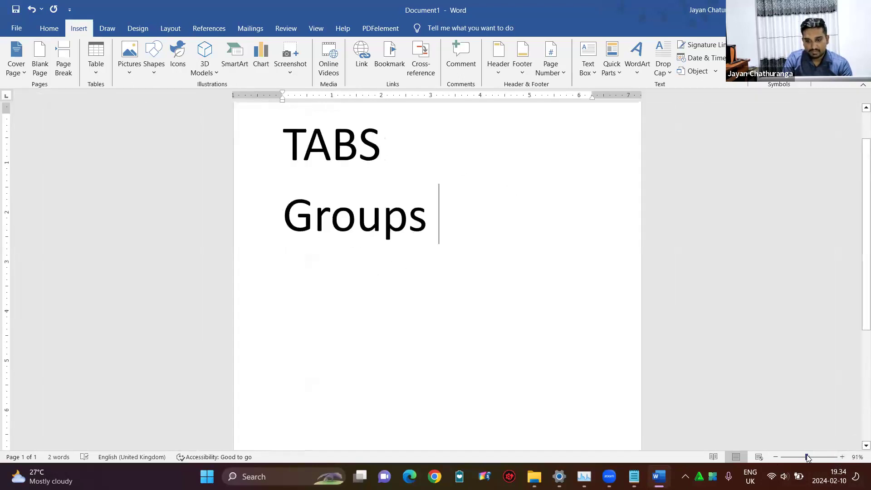
click(776, 457)
click(776, 457)
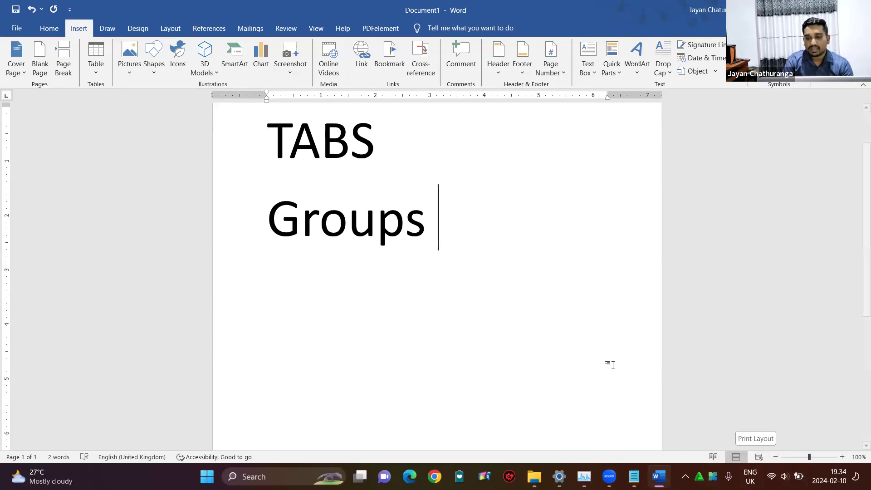
- Show the document in Read Mode and return it to Print Layout
click(713, 456)
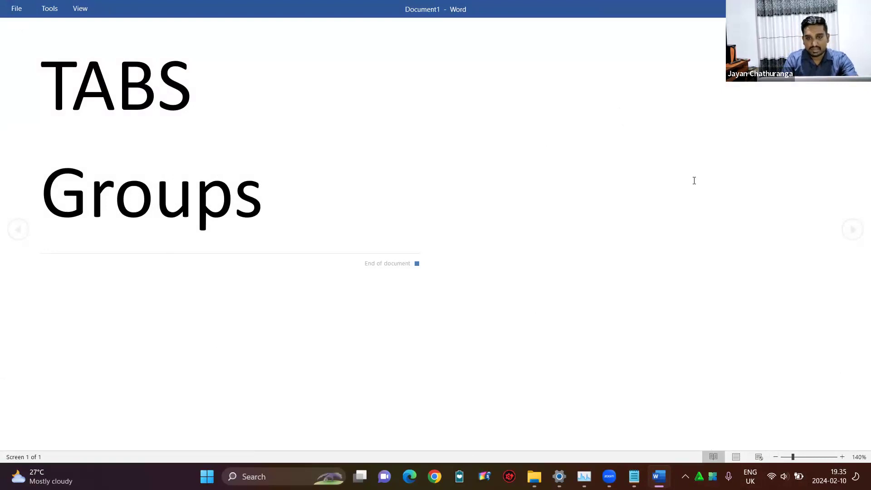
click(736, 457)
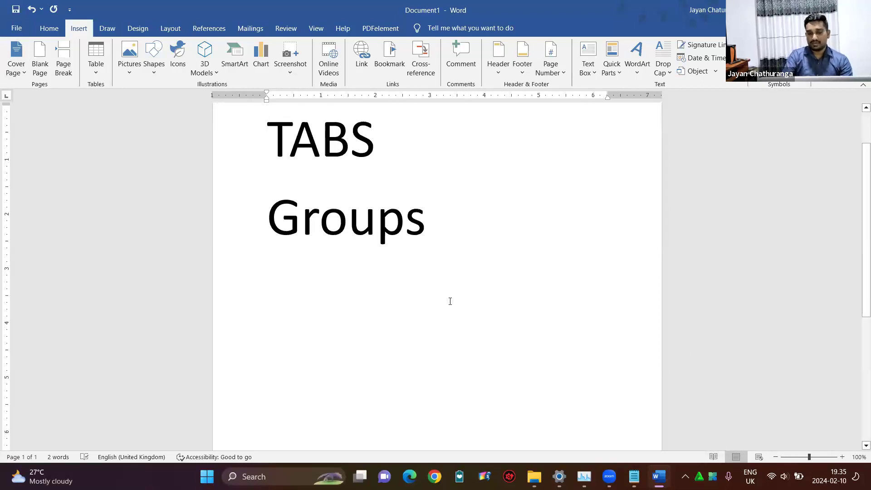
scroll(556, 346, down, 1)
scroll(559, 341, up, 2)
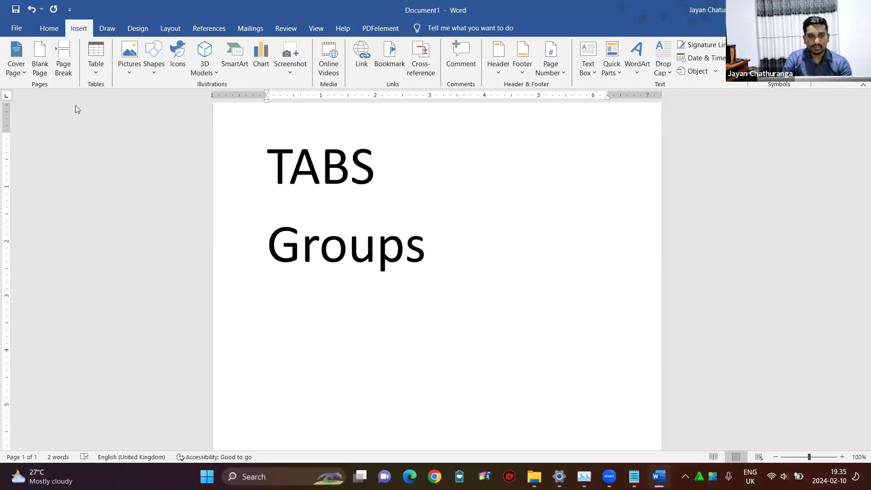
- Examine vertical and horizontal scrolling of the page, enlarging it to 200% and reducing it to 90%
drag(859, 200, 859, 109)
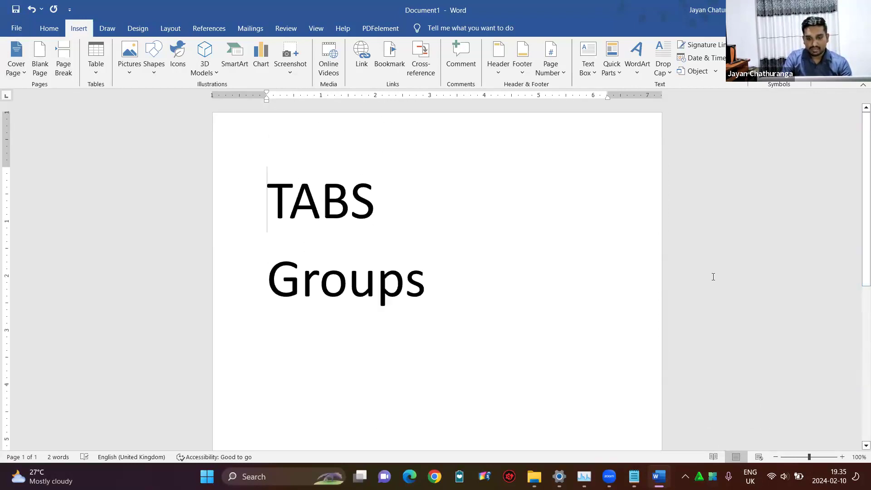
scroll(714, 340, down, 1)
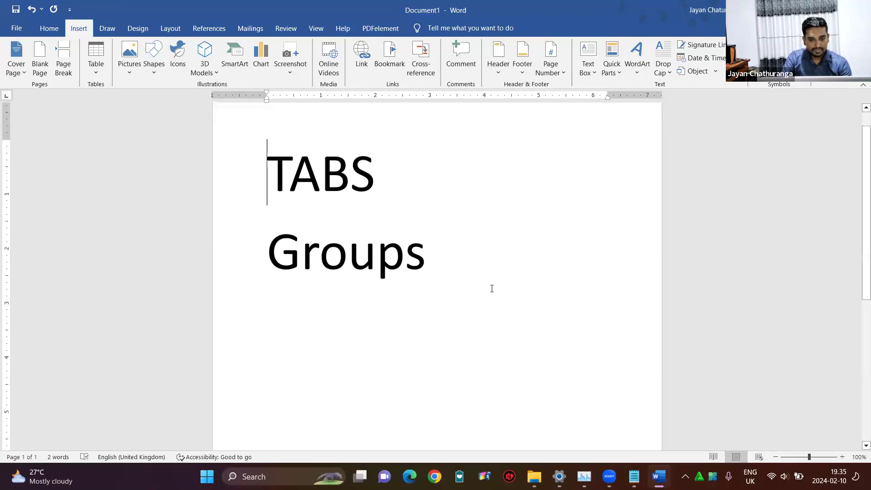
scroll(384, 368, up, 5)
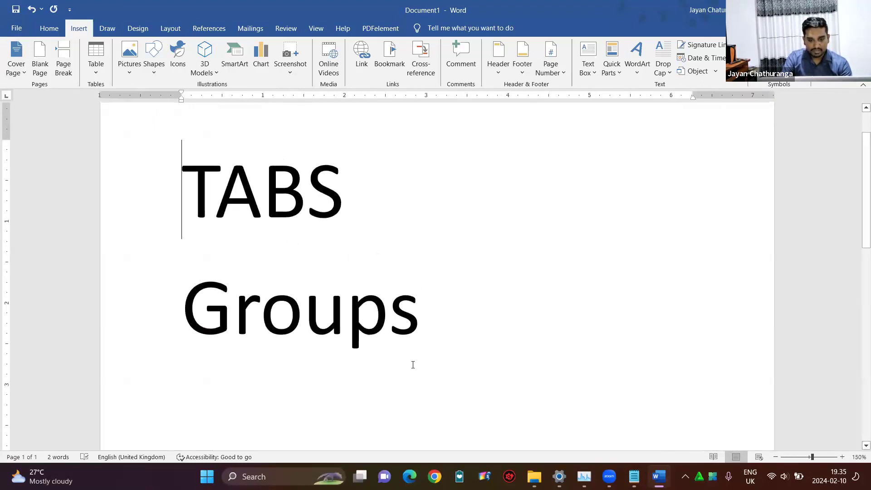
scroll(497, 292, up, 5)
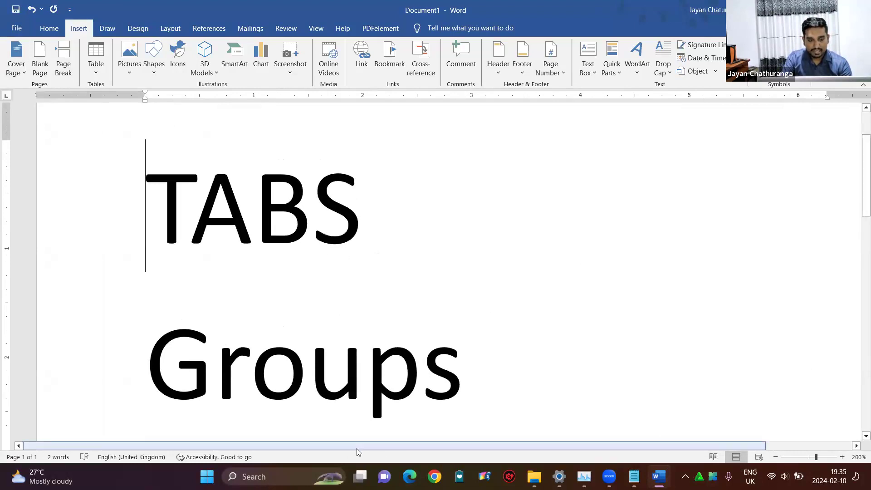
drag(347, 448, 310, 449)
scroll(421, 254, down, 8)
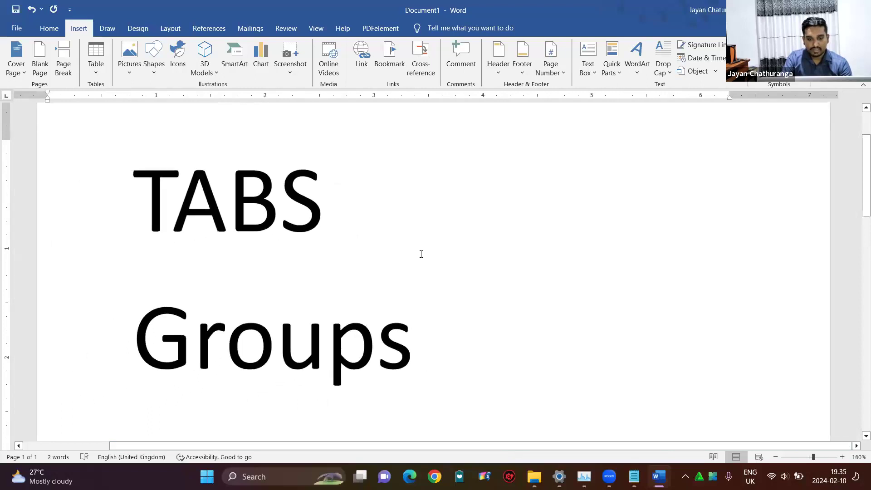
scroll(421, 254, down, 3)
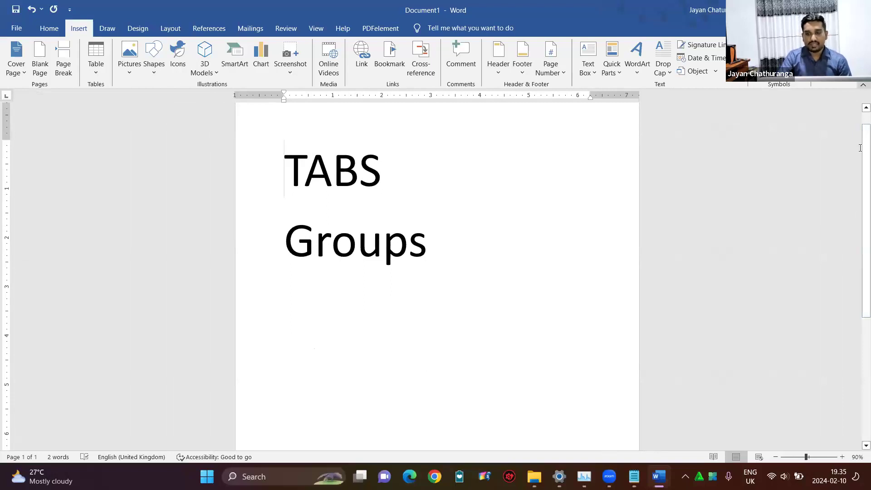
scroll(859, 222, down, 1)
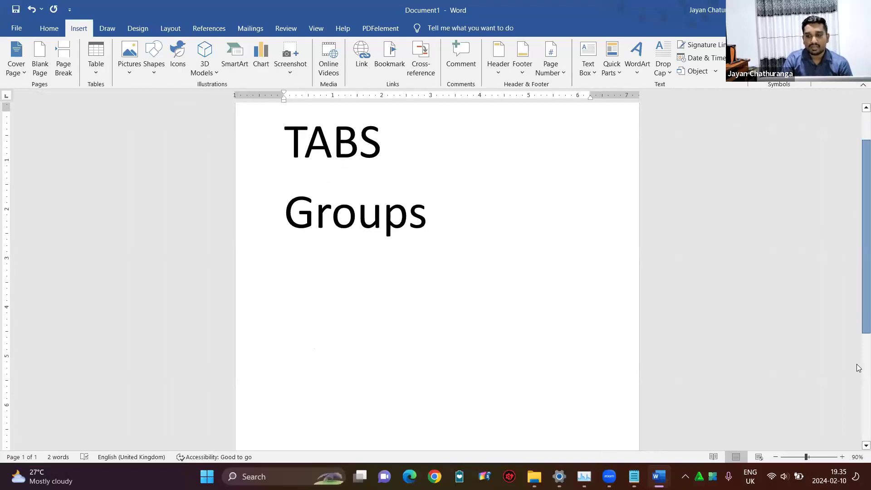
scroll(859, 204, down, 5)
scroll(858, 218, up, 6)
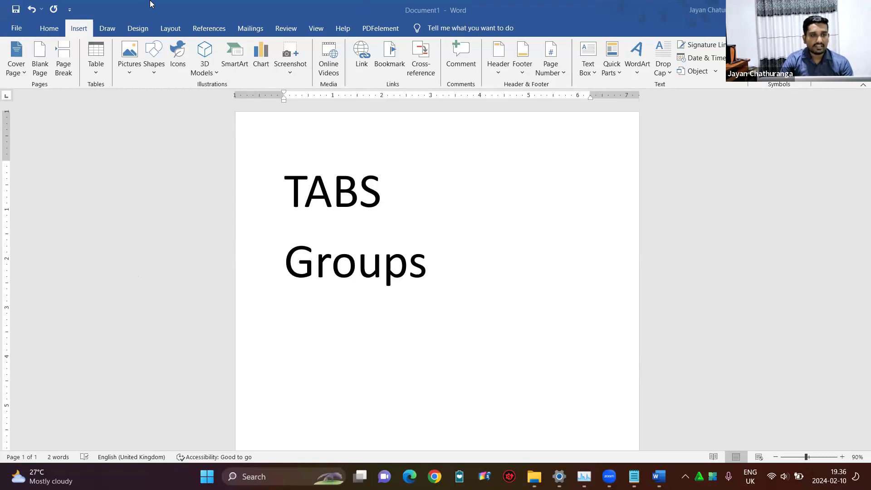
- Start saving the document under a new name and choose the Desktop as its location
click(10, 30)
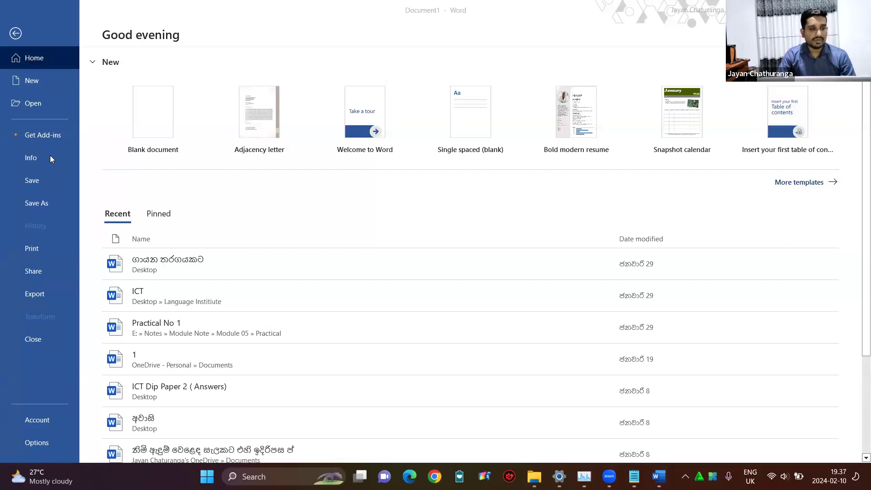
click(37, 176)
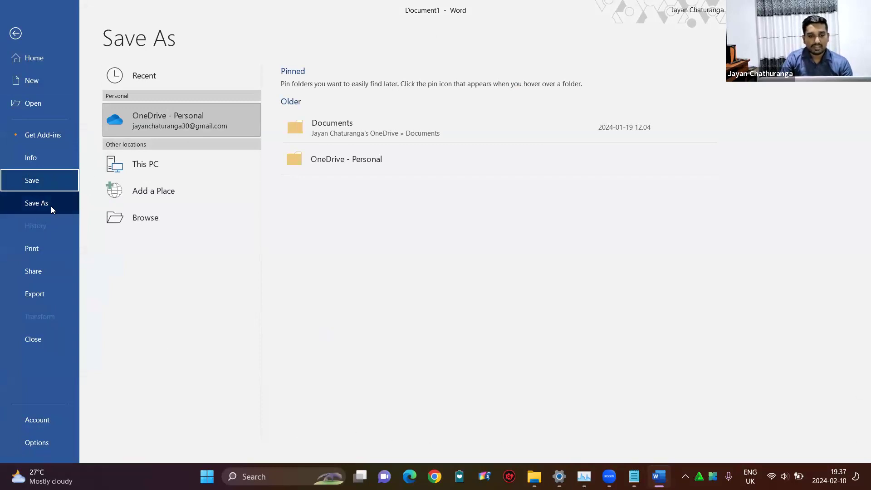
click(28, 180)
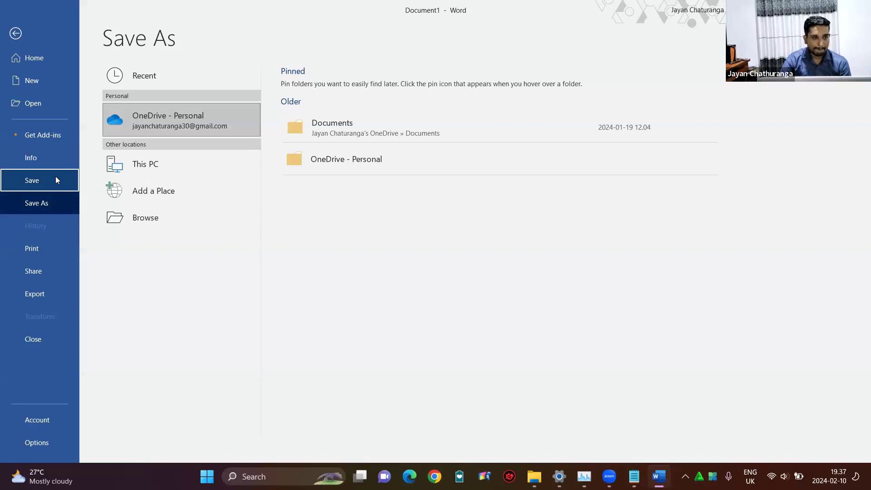
click(40, 184)
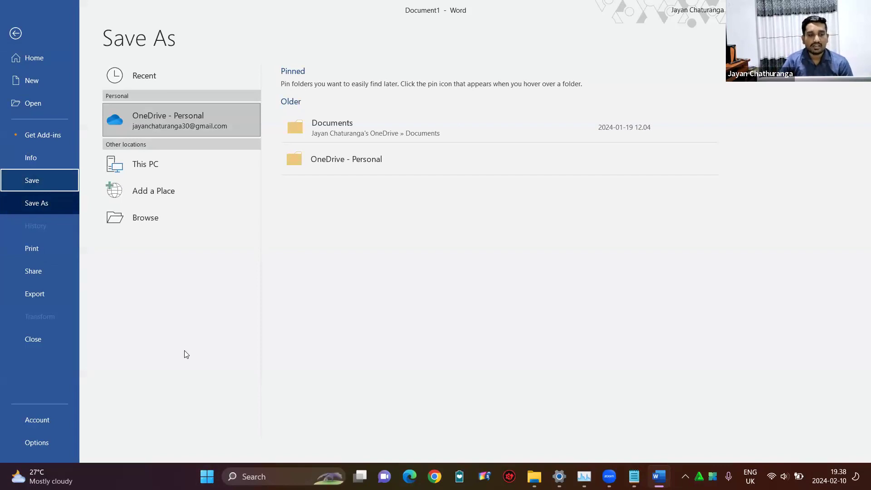
click(48, 208)
click(156, 219)
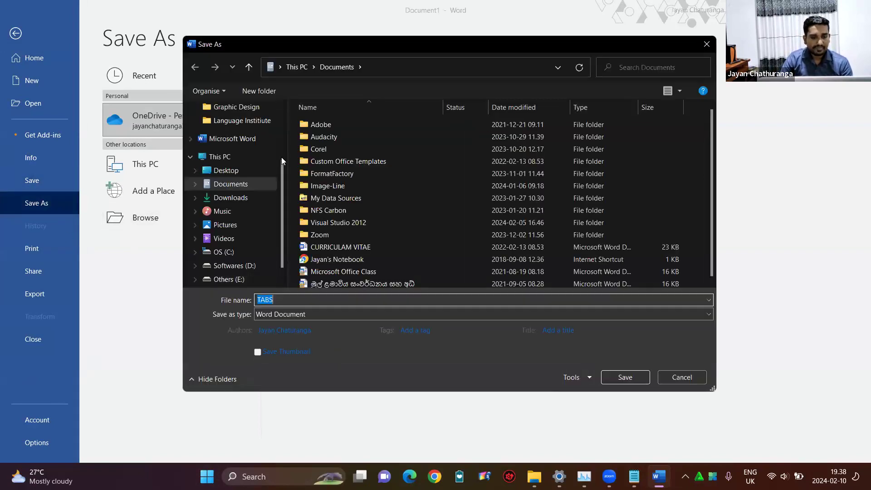
scroll(251, 195, up, 2)
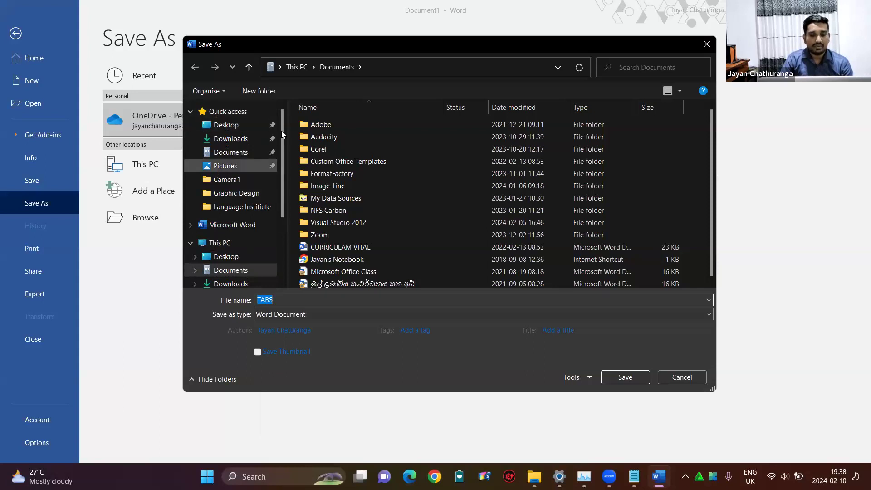
click(231, 126)
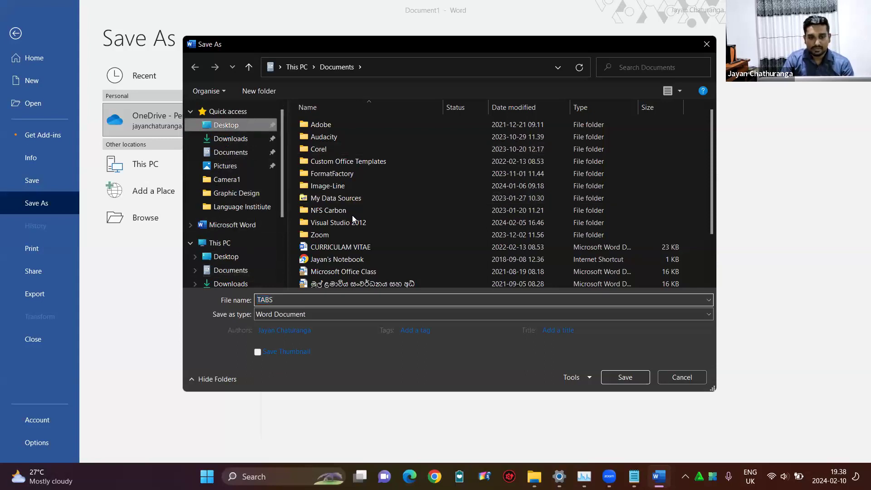
scroll(475, 277, down, 2)
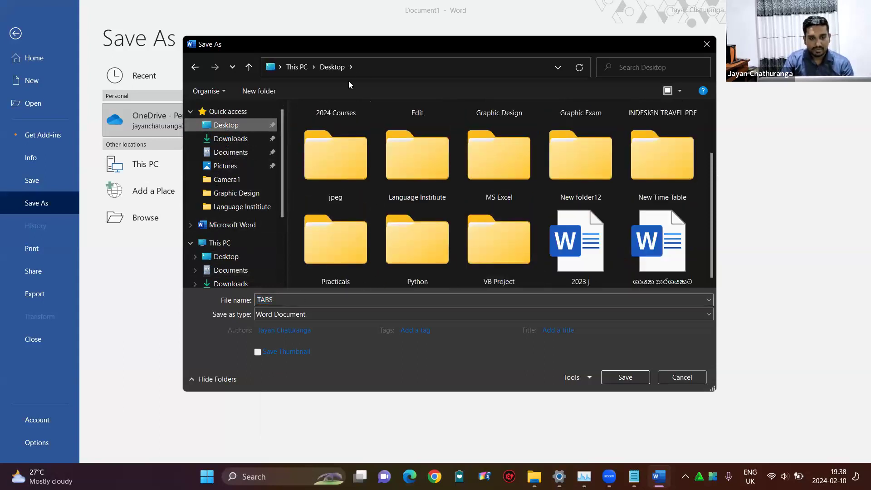
drag(381, 44, 268, 35)
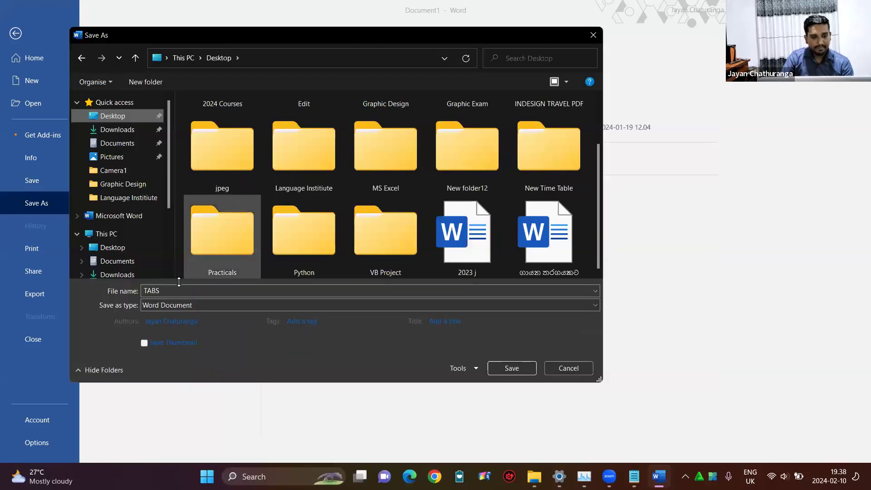
- Name the file Document 01 and save it as a Word document
double_click(179, 289)
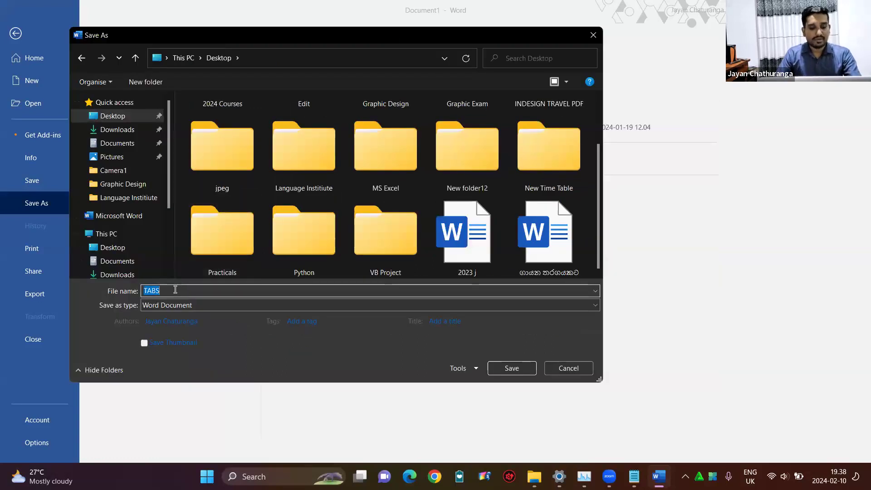
text(Document)
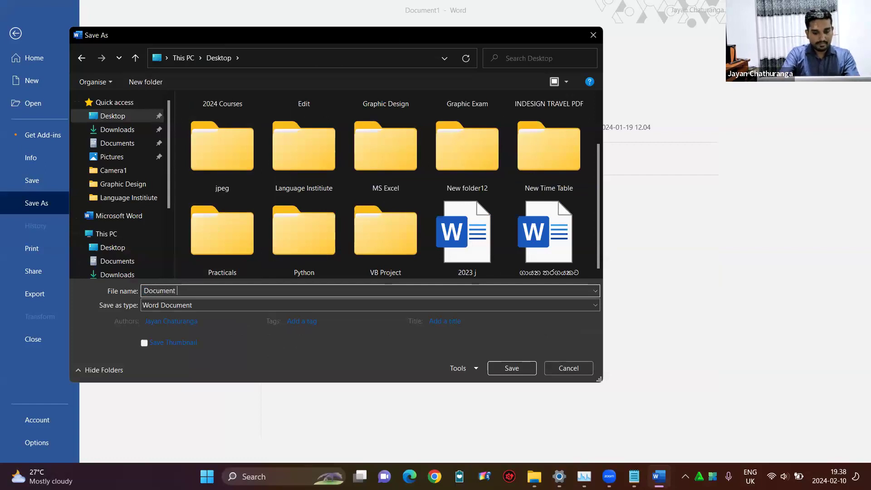
text( 01)
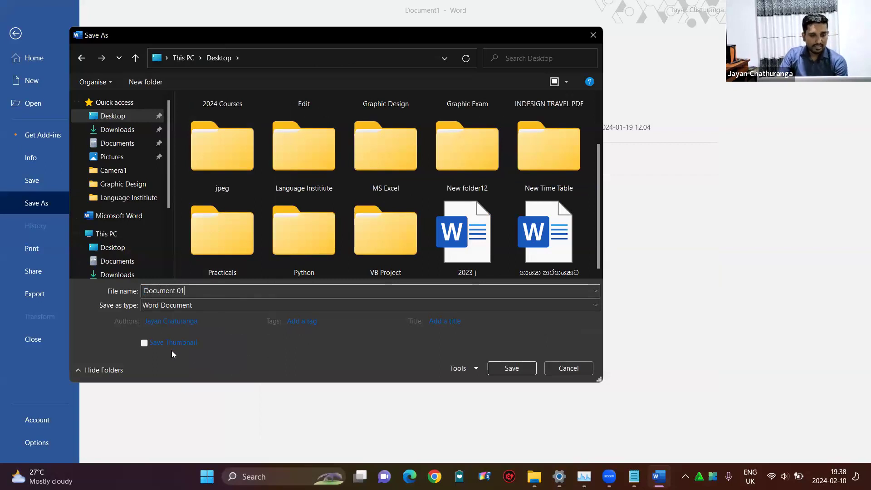
click(508, 369)
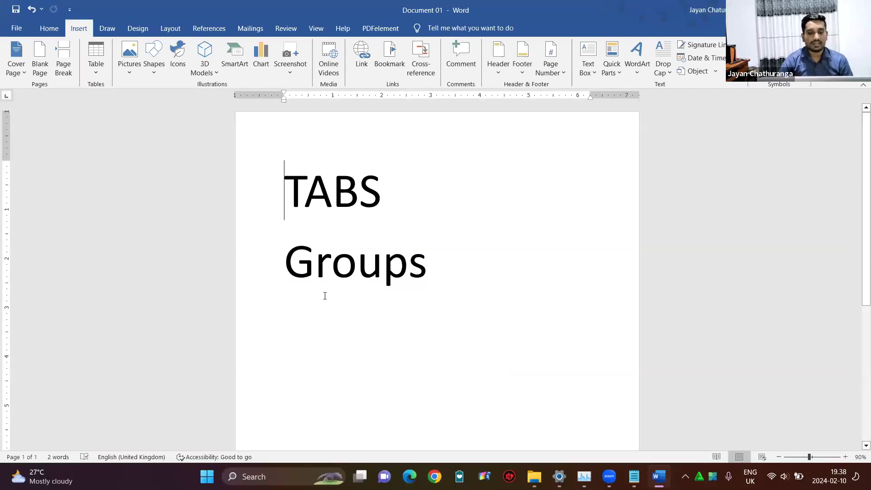
- Add the word CAT on a new line below Groups
drag(287, 177, 482, 292)
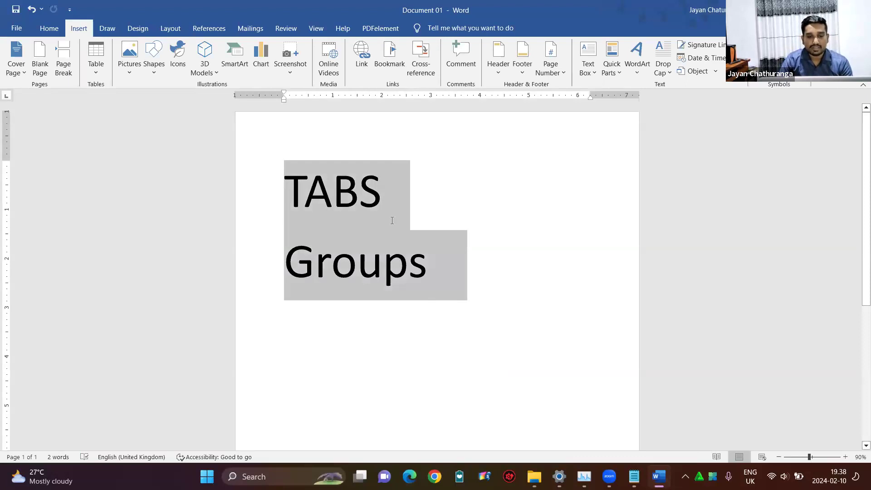
key(Right)
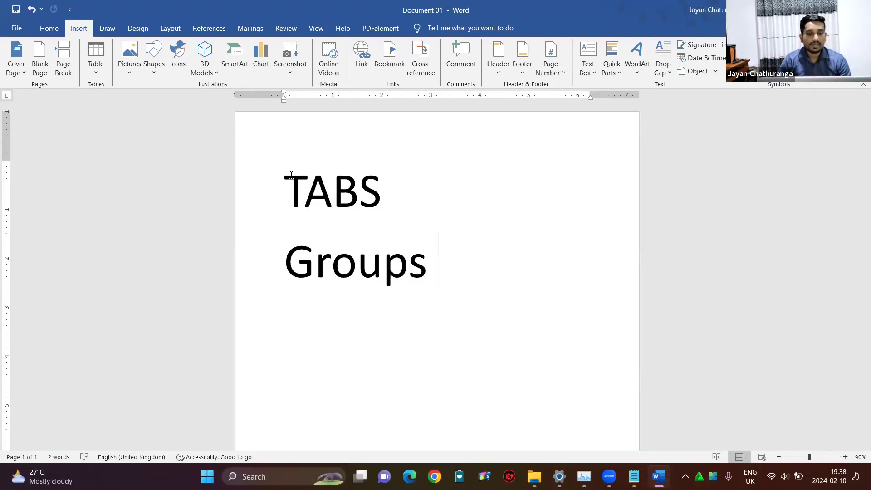
key(Return)
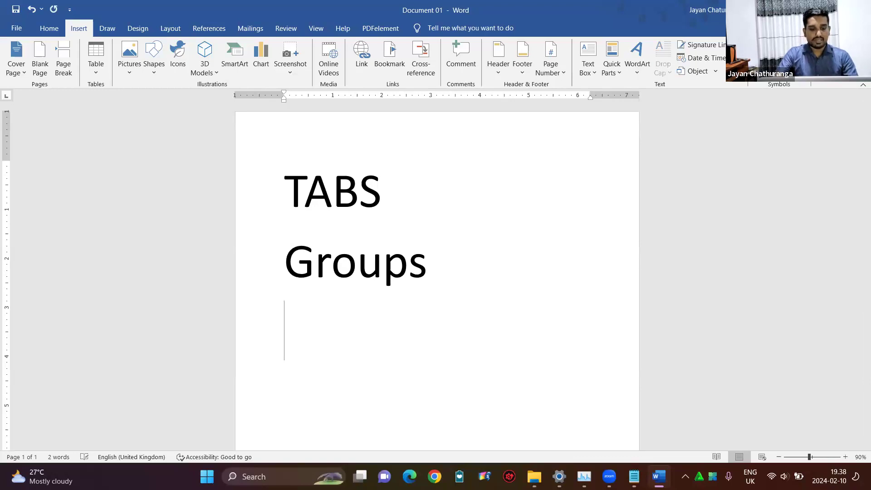
text(CAt)
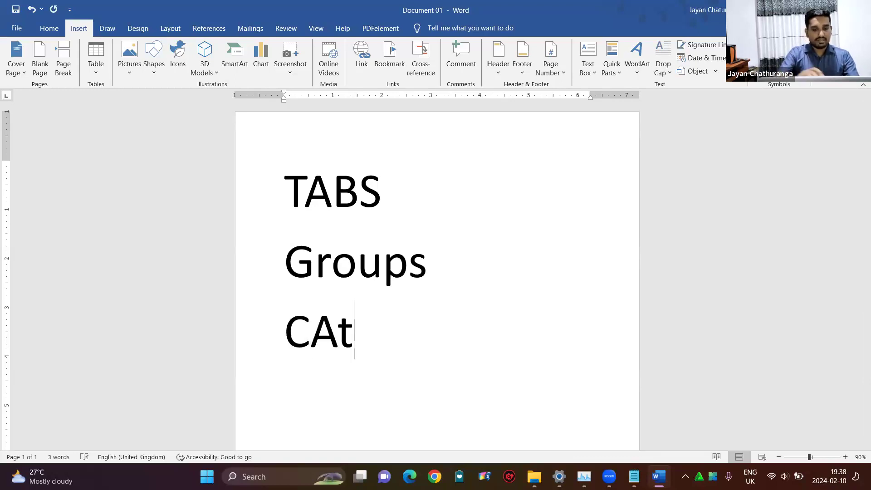
key(BackSpace)
text(T)
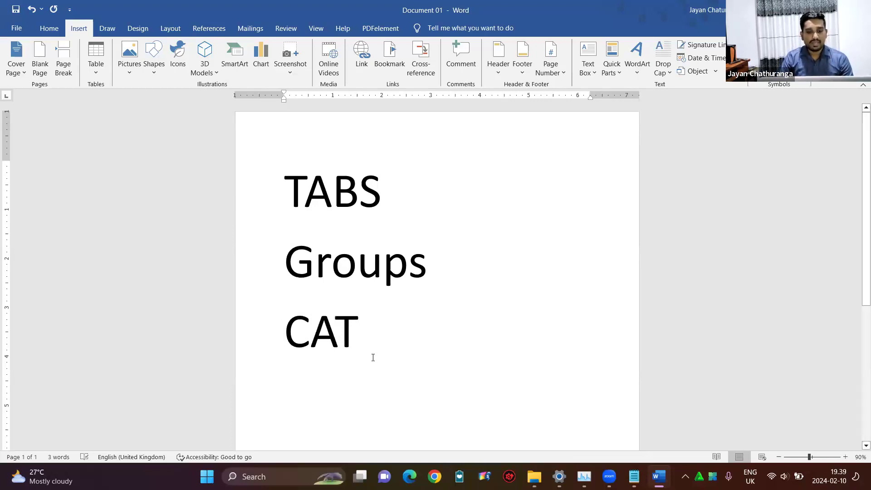
- Save the edited document as a separate Word file named Document 02 on the Desktop
click(17, 28)
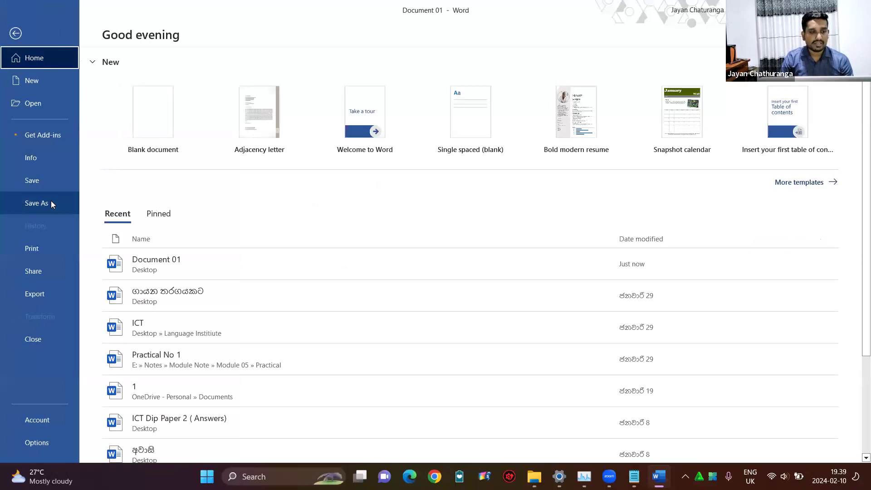
click(51, 202)
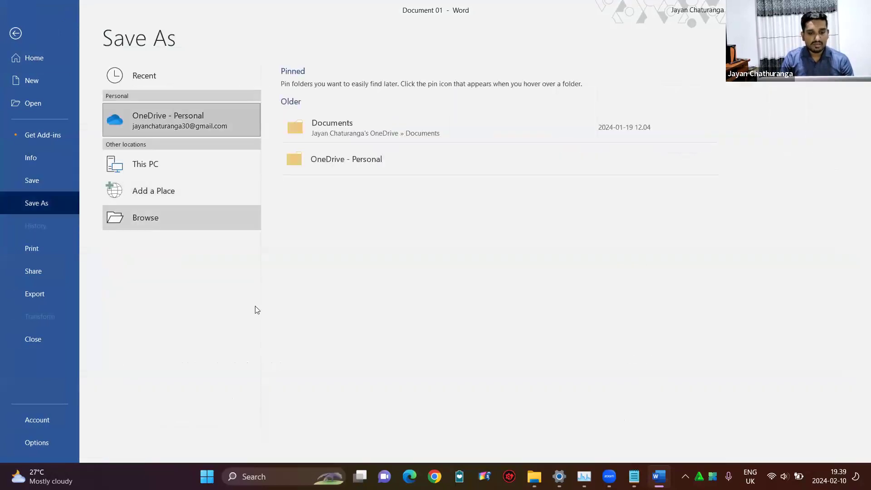
scroll(422, 238, down, 1)
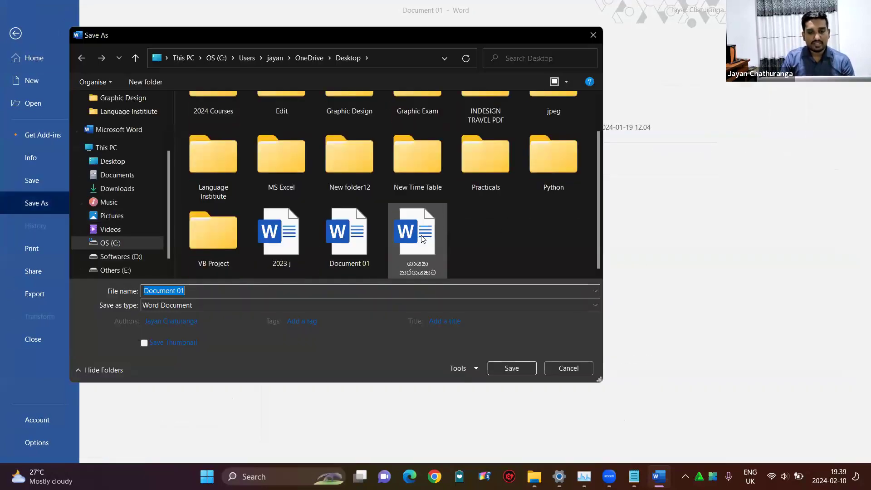
click(221, 291)
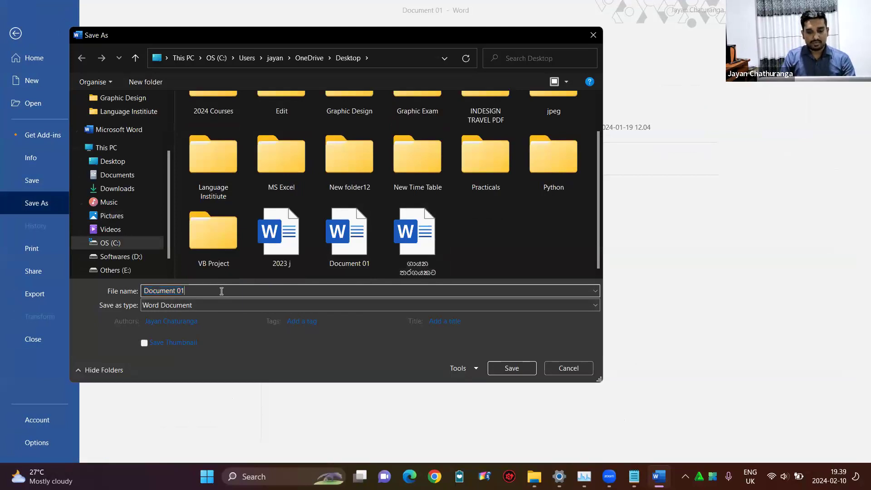
key(BackSpace)
text(2)
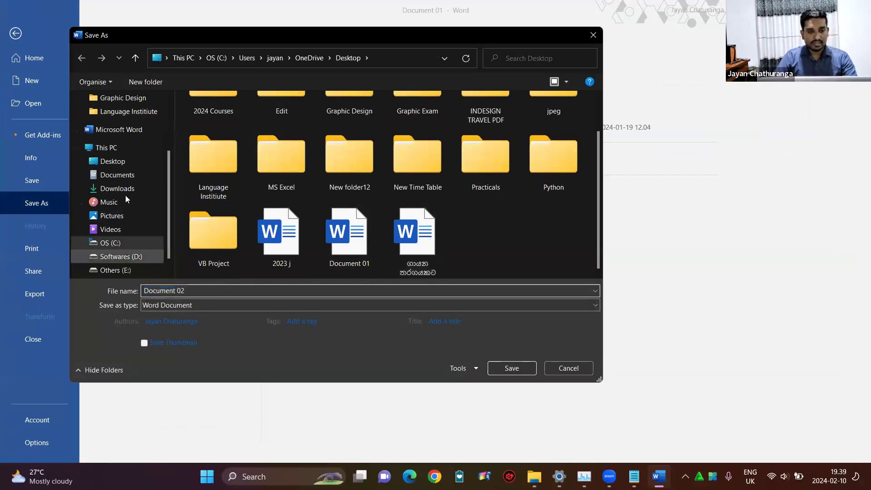
scroll(126, 195, up, 3)
click(117, 117)
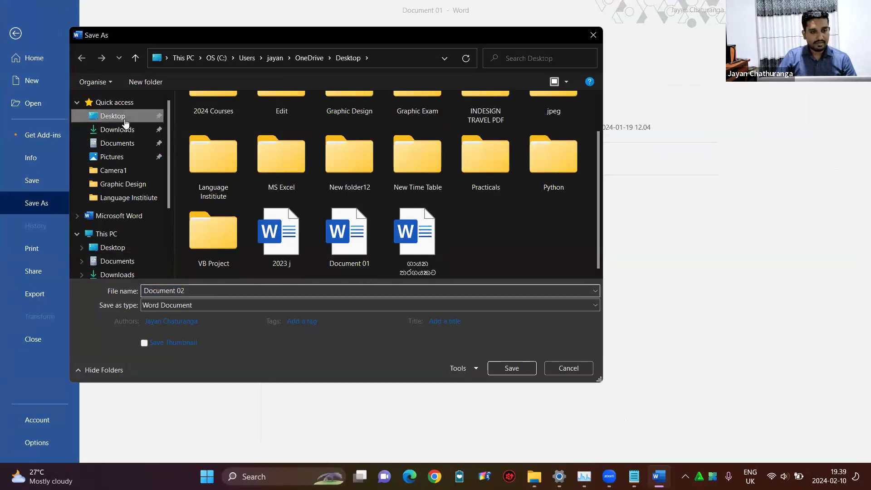
click(520, 369)
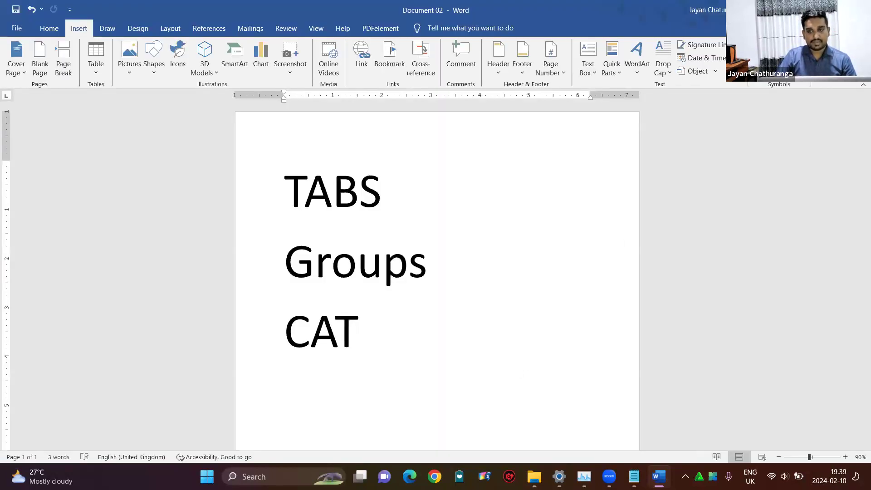
- Minimise the document window and refresh the desktop
key(super+Down)
key(super+Down)
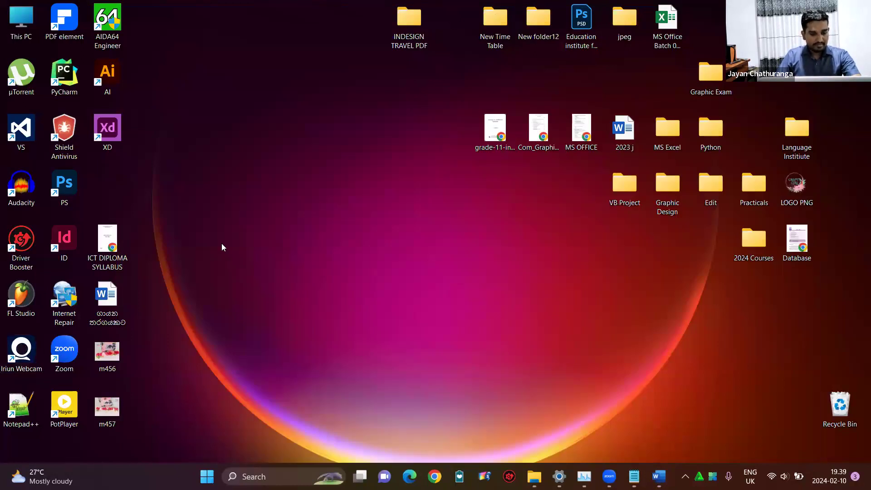
key(F5)
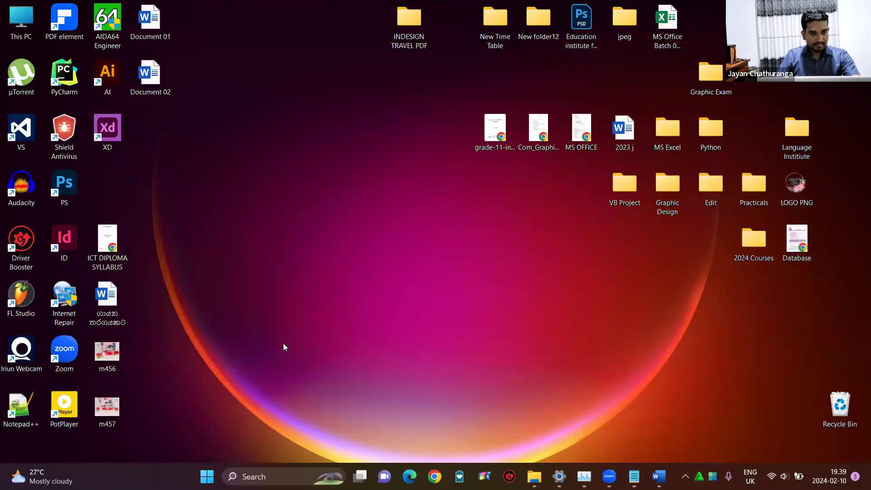
- Place the Document 01 and Document 02 files side by side in the empty middle area of the desktop
drag(162, 27, 331, 250)
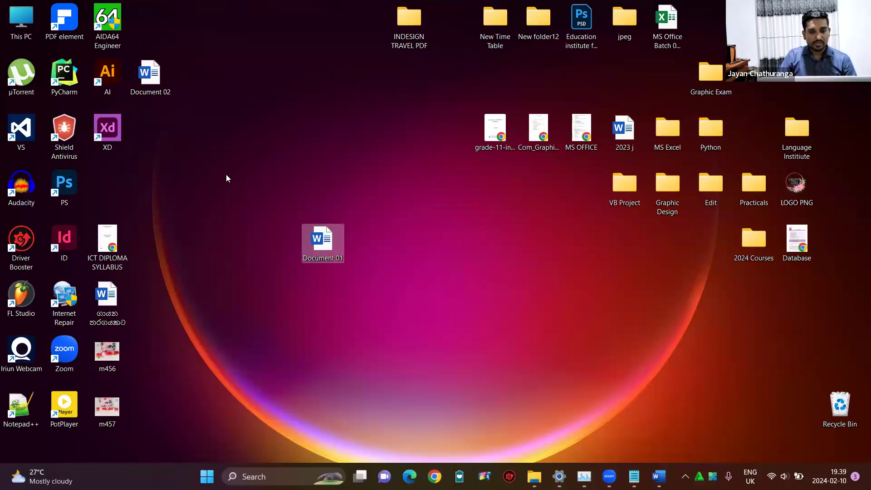
drag(149, 84, 384, 253)
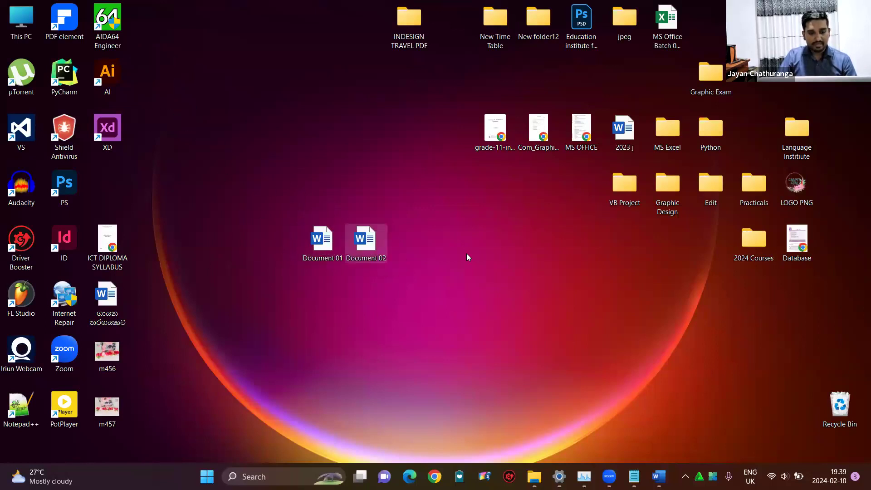
drag(371, 197, 318, 273)
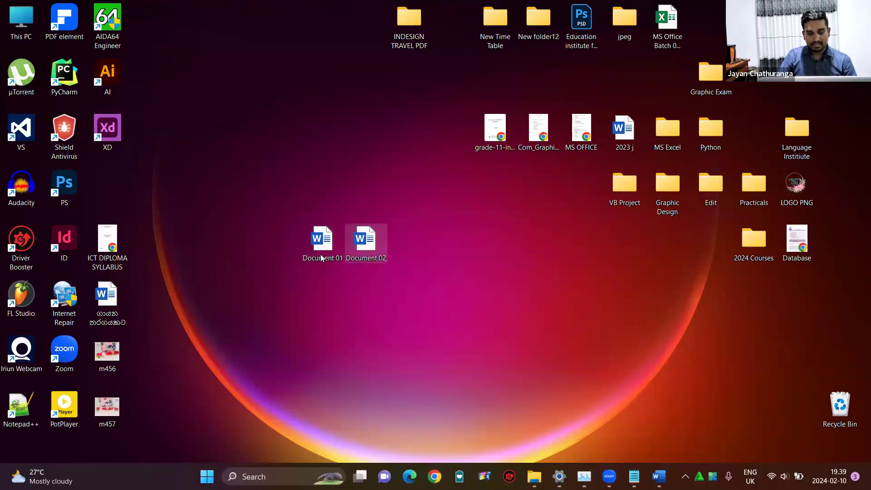
click(248, 253)
drag(317, 258, 231, 257)
drag(367, 250, 295, 250)
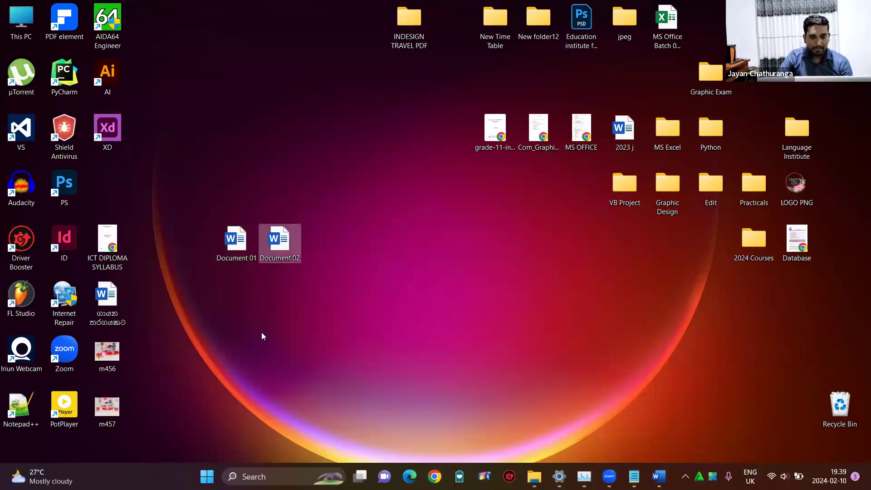
click(309, 372)
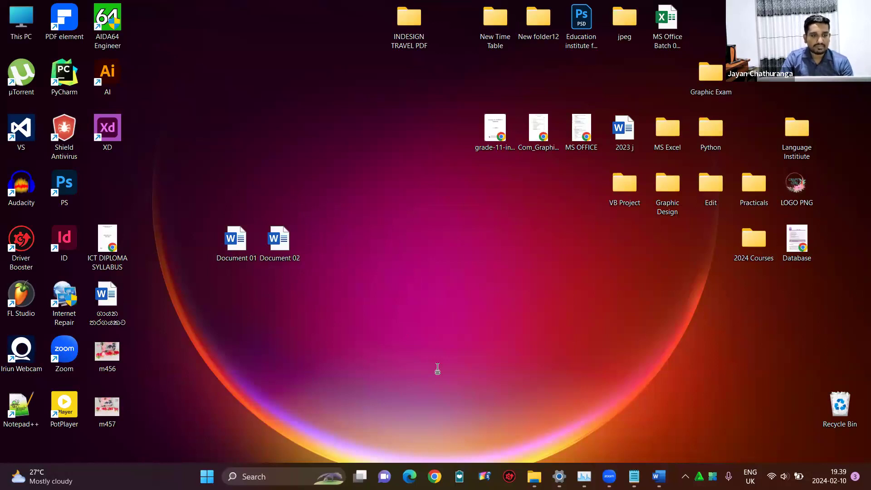
- Switch back to Word, look through the Insert, Draw and Design commands, and return to the Home commands
key(alt+Tab)
click(79, 42)
click(107, 42)
click(138, 42)
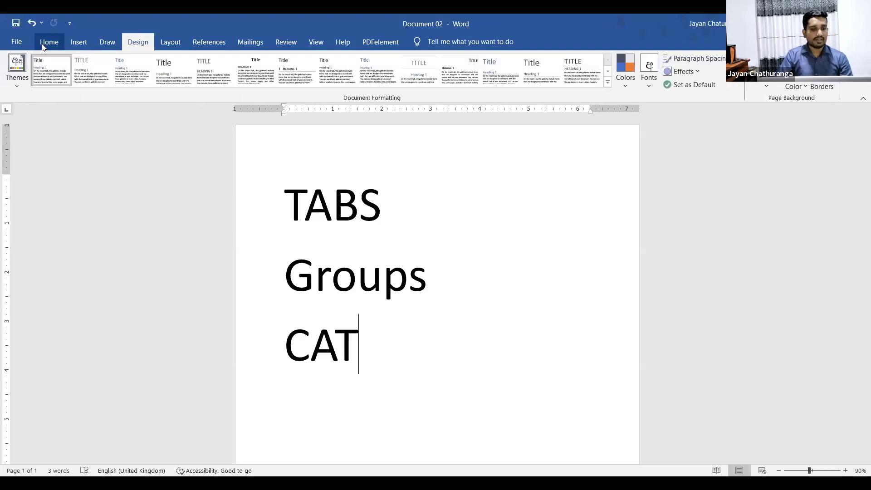
click(44, 45)
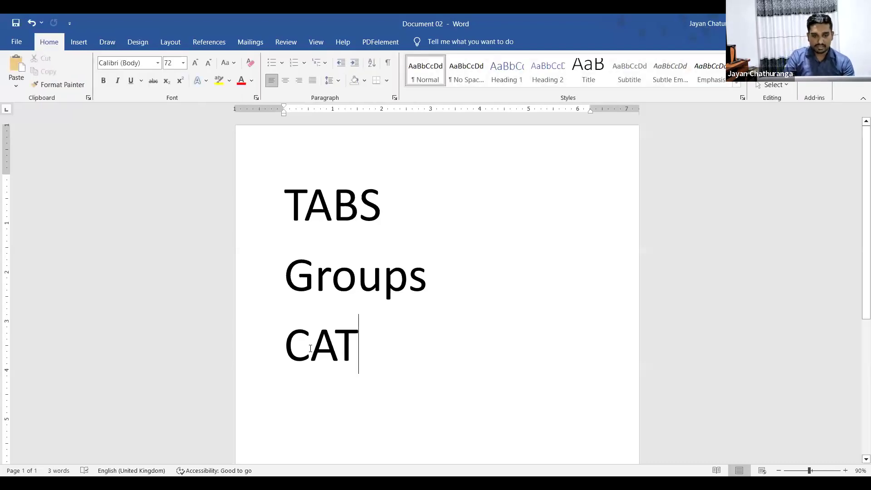
- Delete all the text from Document 02, leaving an empty page
drag(311, 348, 270, 224)
key(Delete)
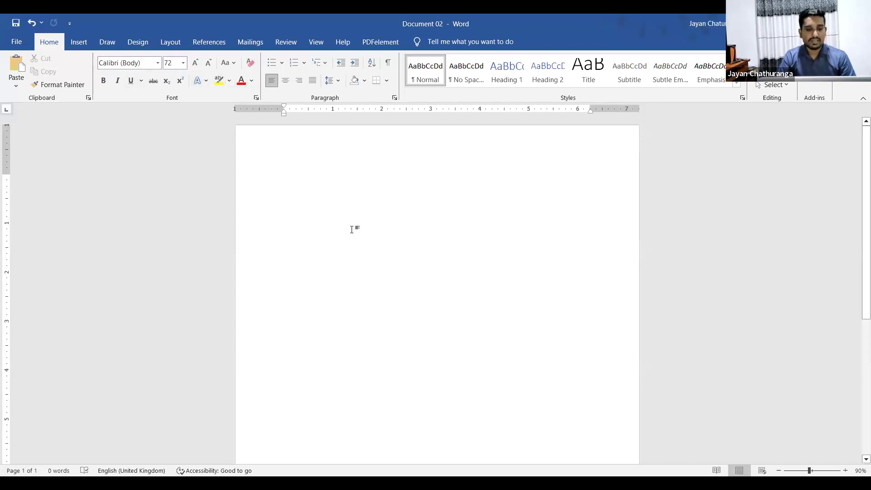
scroll(351, 229, down, 2)
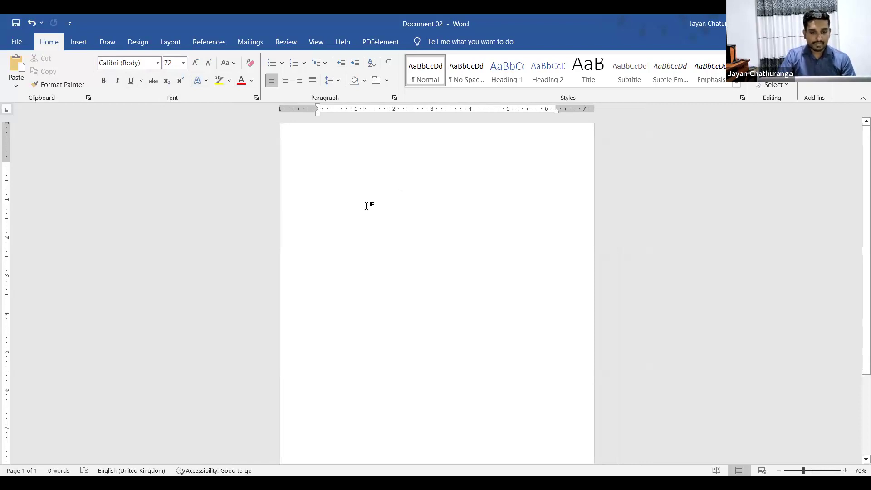
scroll(501, 179, up, 2)
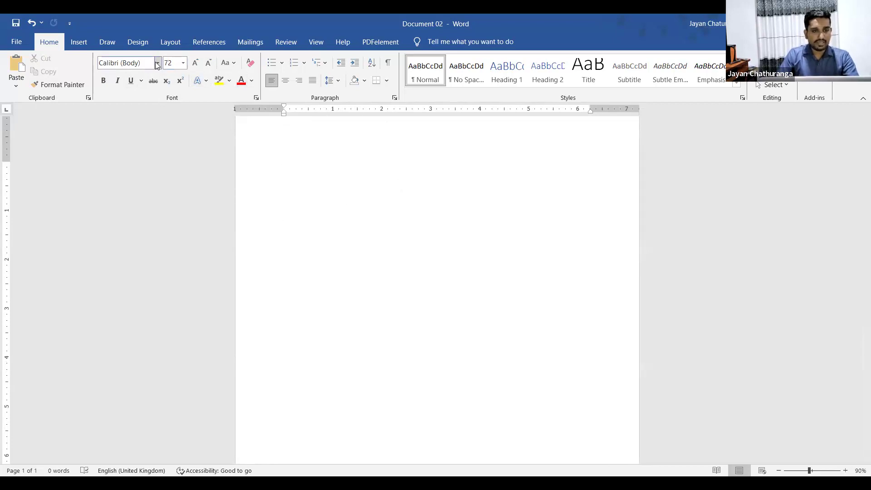
- Set the font size to 10
click(183, 63)
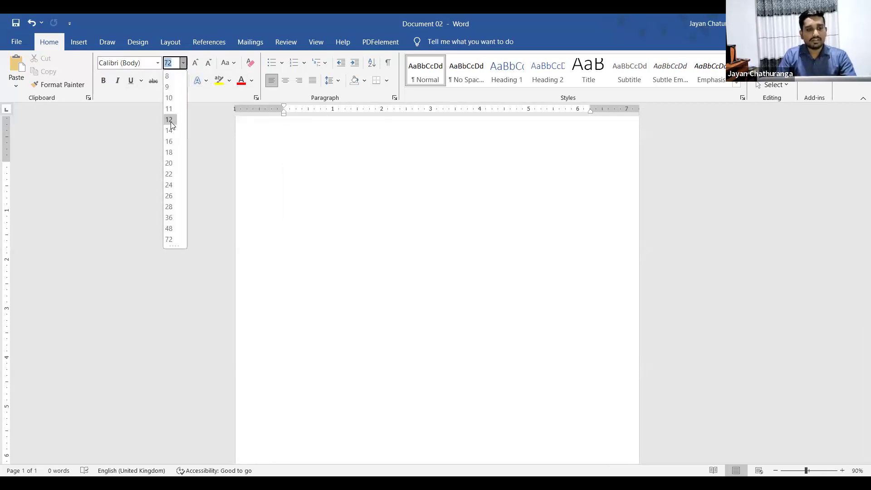
click(175, 97)
click(181, 63)
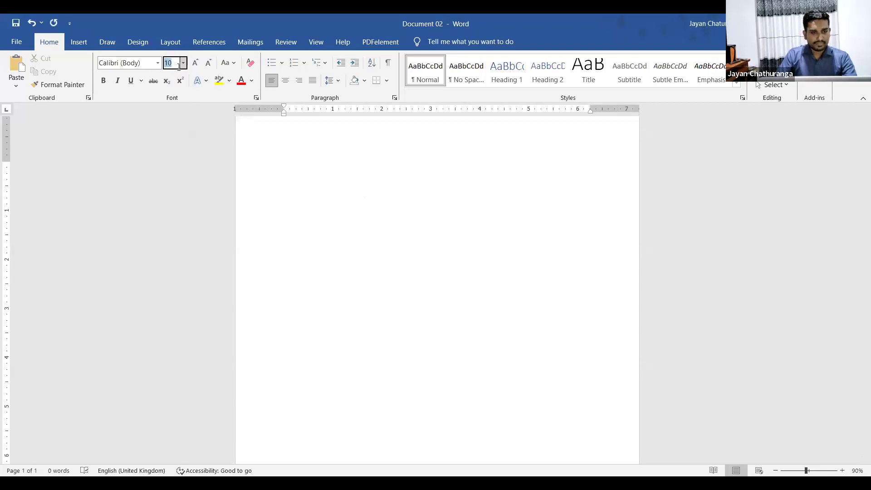